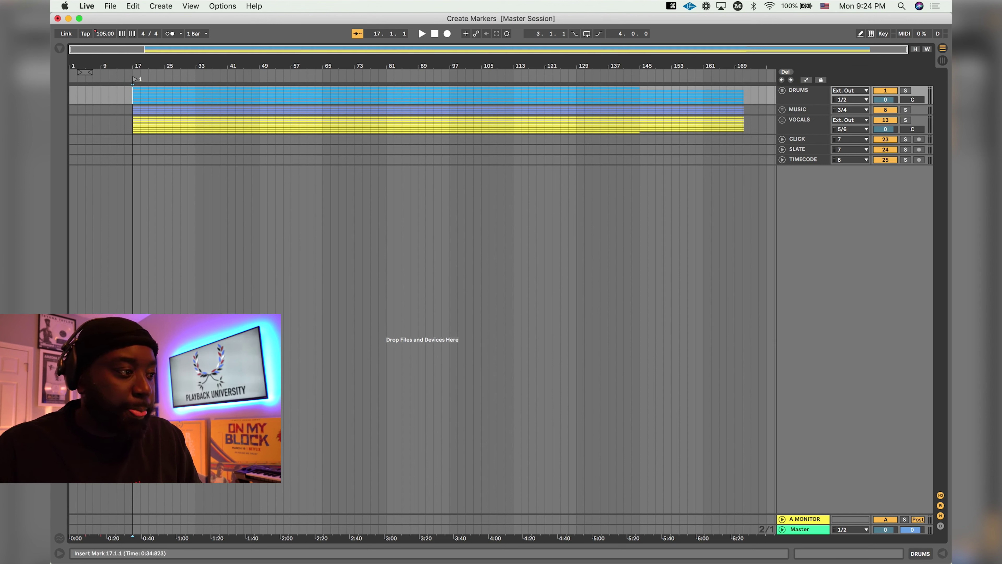
# Rename the locator at bar 17 as MARKER1.
pyautogui.moveTo(134, 79); pyautogui.dragTo(133, 80)
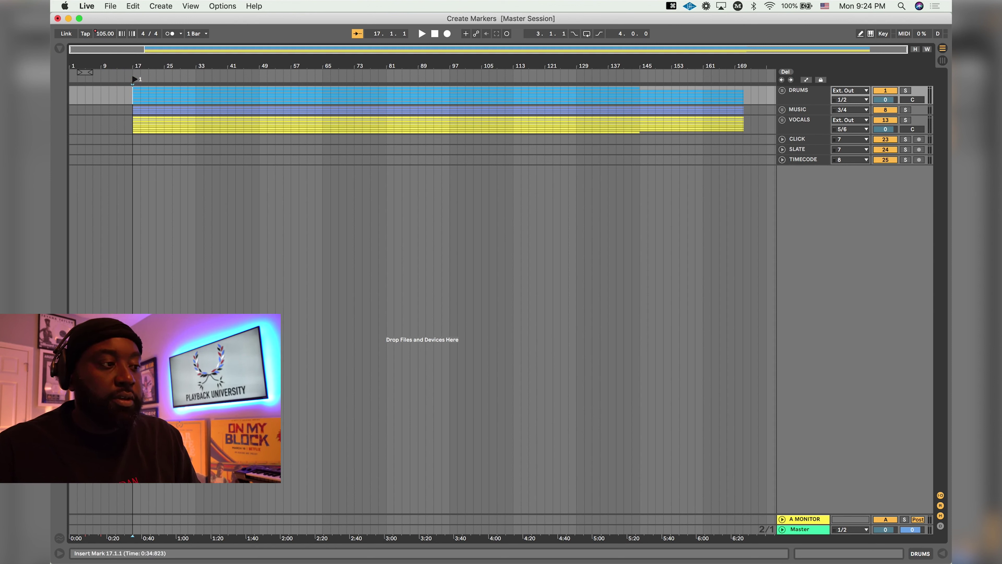
pyautogui.press('super+r')
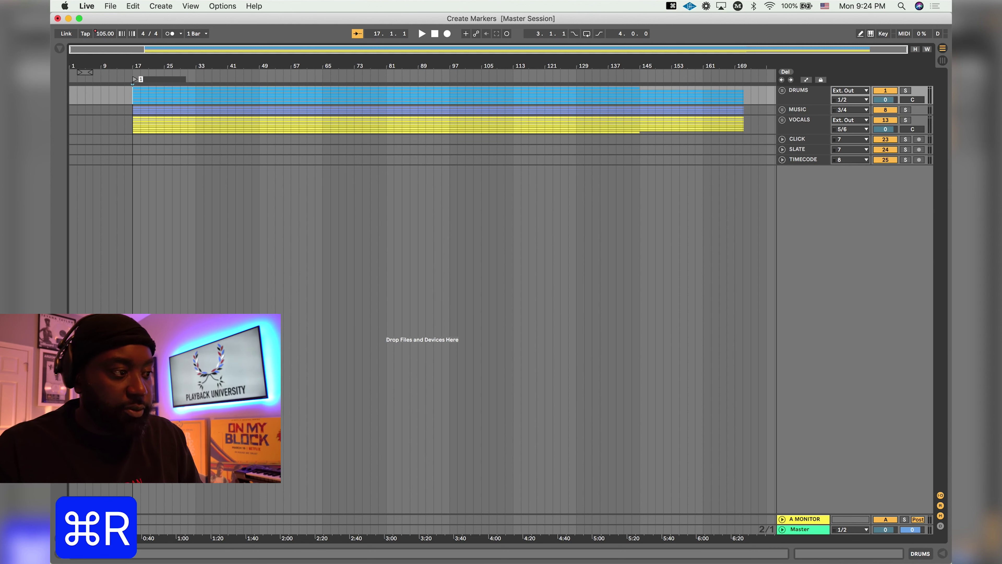
pyautogui.write('MAR')
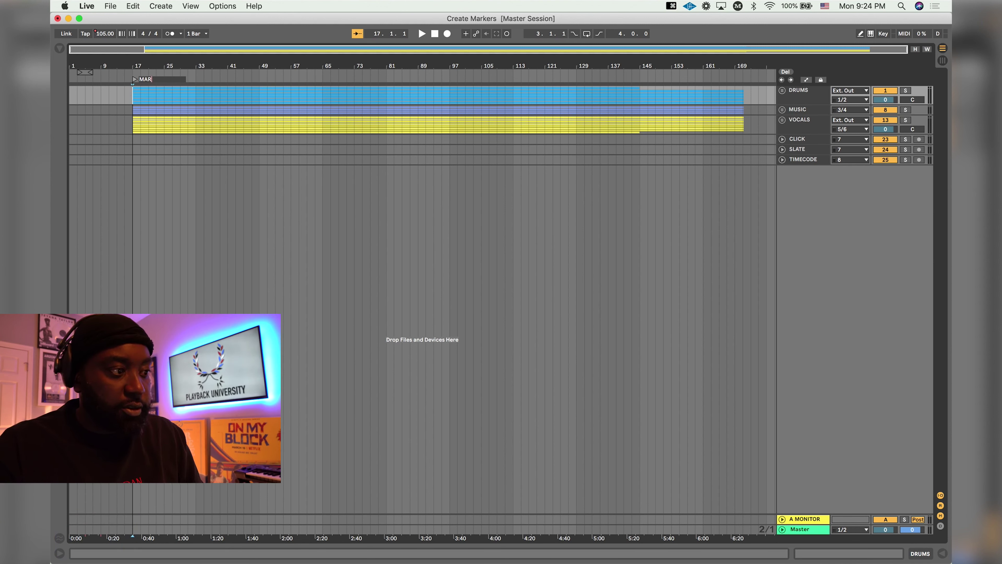
pyautogui.write('KER1')
pyautogui.press('Return')
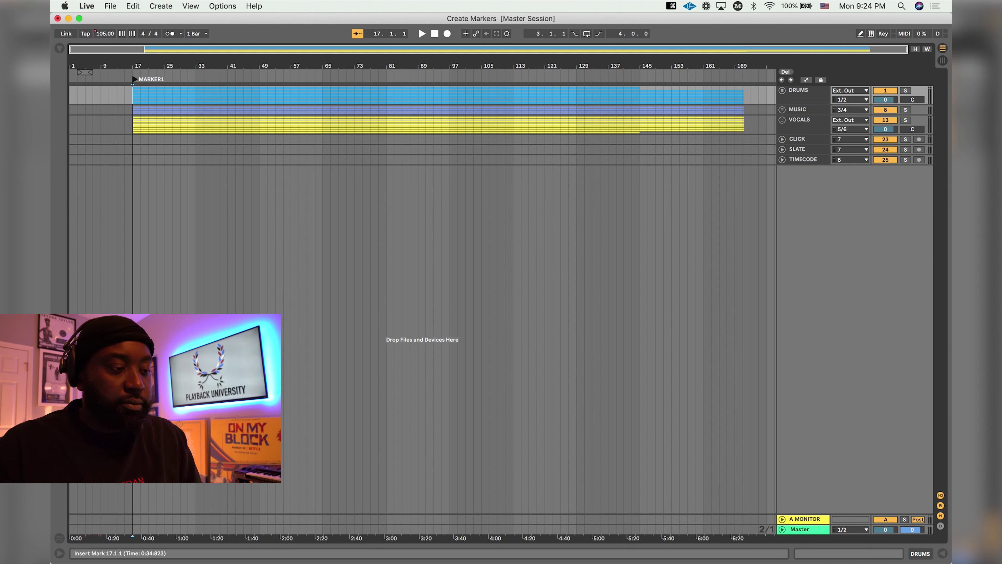
# Add two more locators on the arrangement timeline, one at bar 49 and one at bar 113.
pyautogui.click(258, 95)
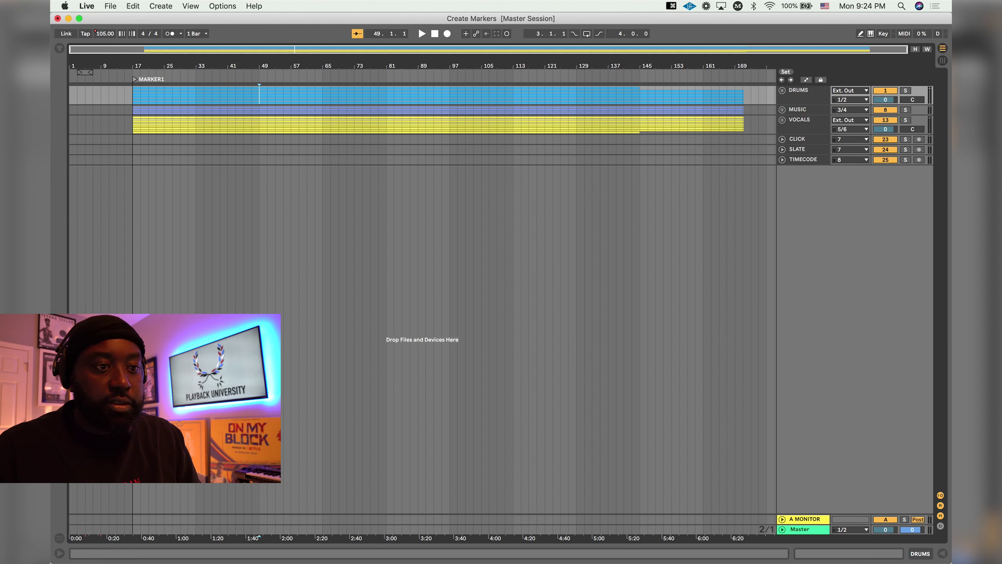
pyautogui.click(785, 72)
pyautogui.click(512, 94)
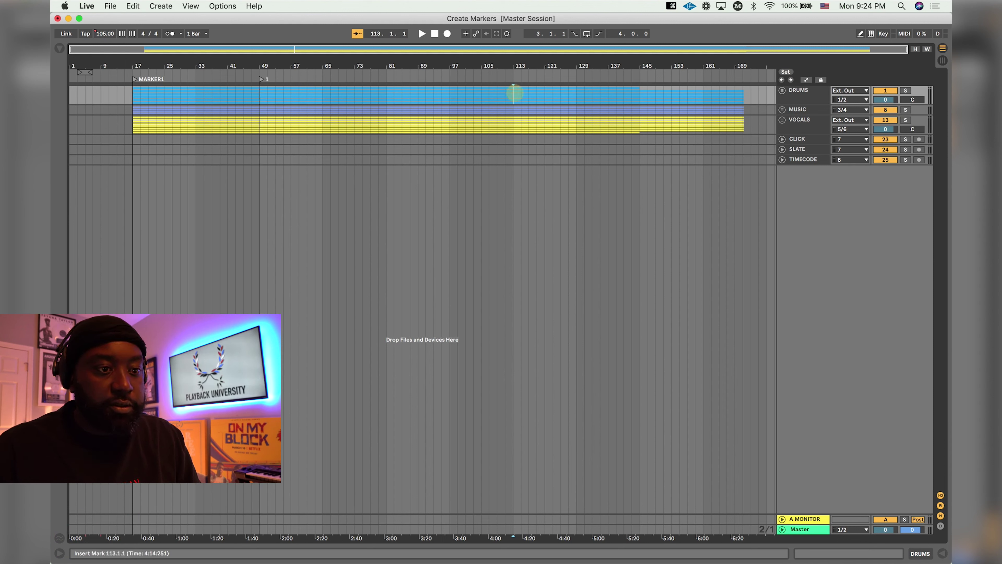
pyautogui.click(785, 71)
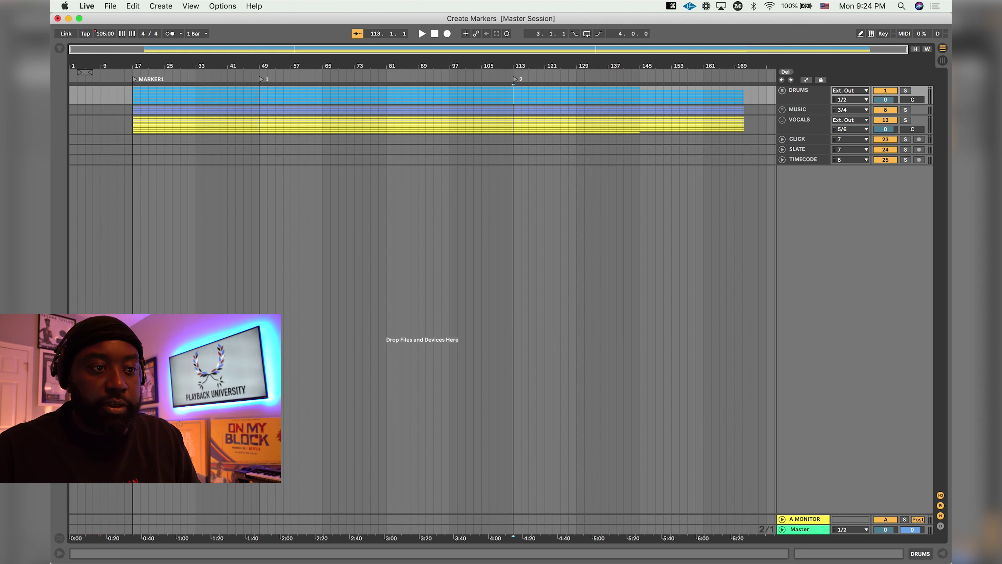
# Jump back and forth through the locators while stopped, and try jumping forward from MARKER1 to the bar 113 locator during playback.
pyautogui.click(781, 80)
pyautogui.click(781, 80)
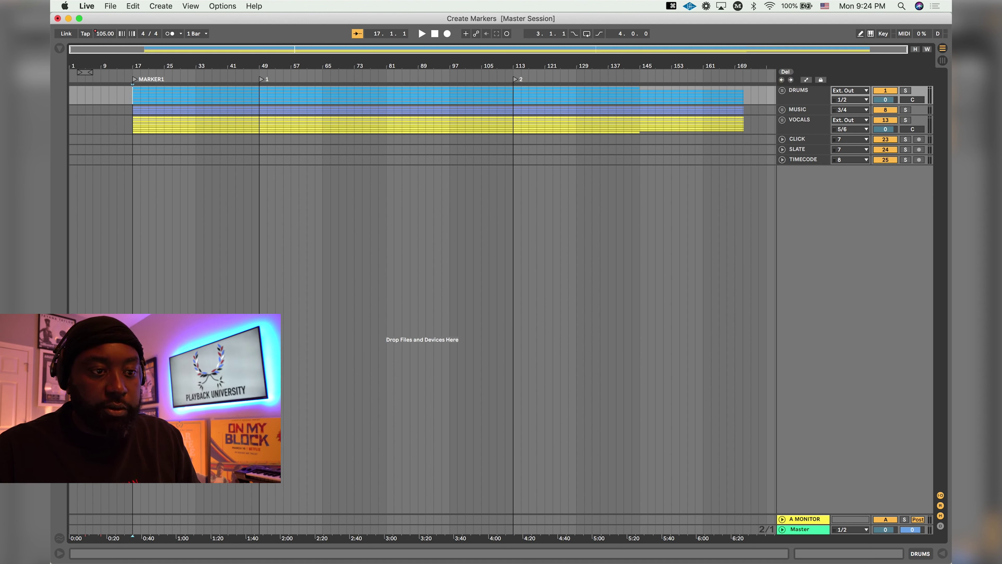
pyautogui.click(790, 80)
pyautogui.click(790, 80)
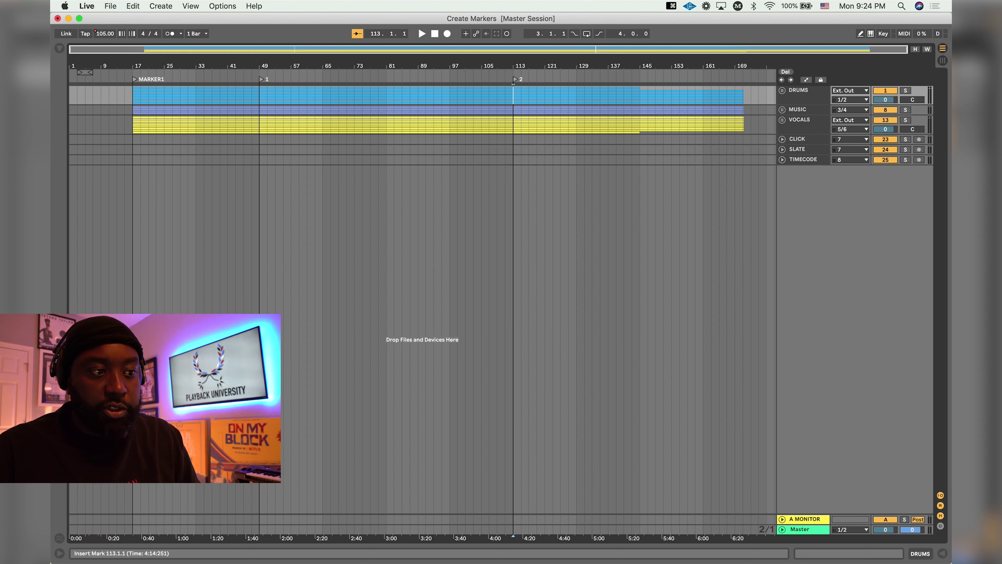
pyautogui.click(781, 81)
pyautogui.click(781, 80)
pyautogui.press('space')
pyautogui.click(791, 80)
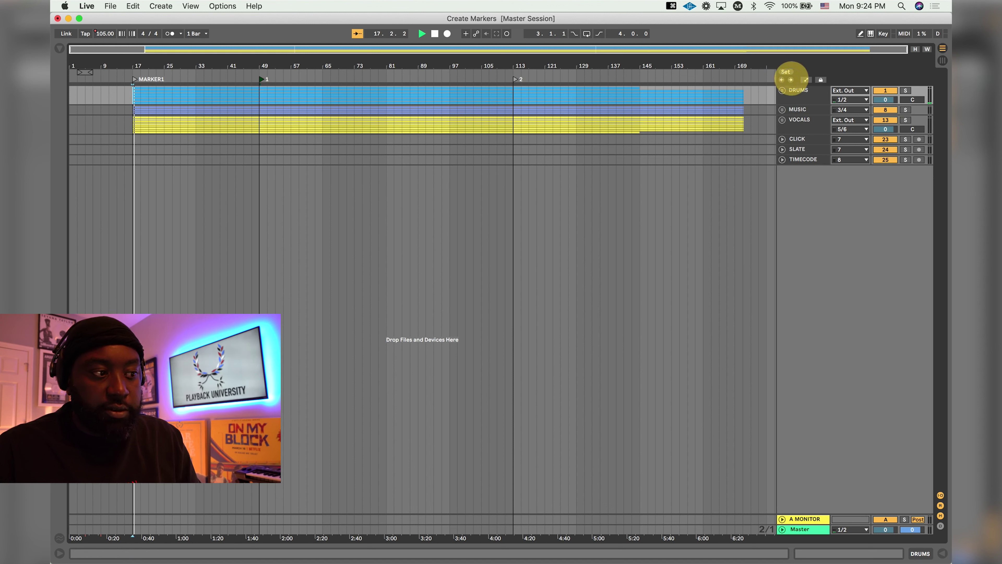
pyautogui.click(790, 79)
pyautogui.press('space')
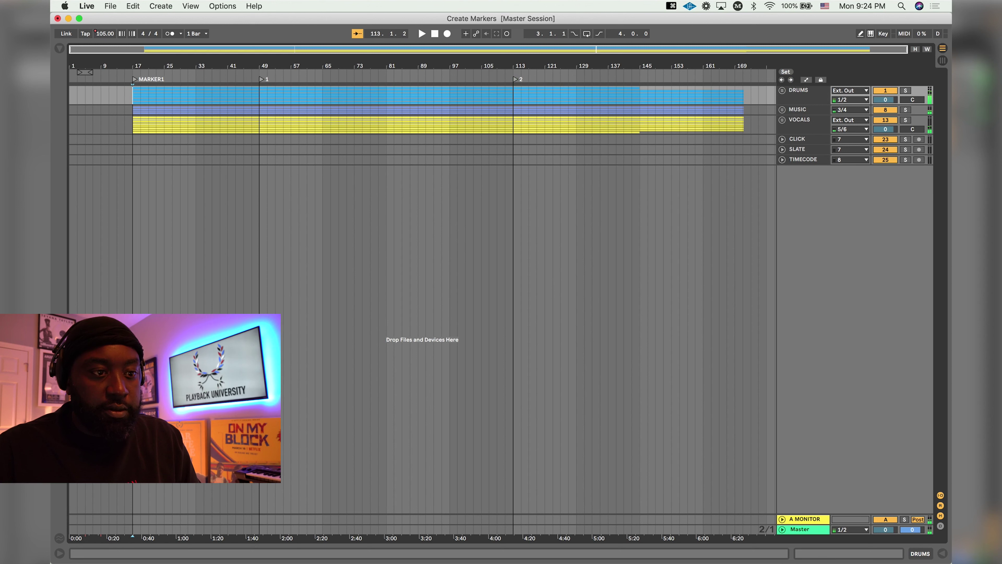
# Return to MARKER1 and undo all the locator edits, removing the locators at bars 113, 49 and 17.
pyautogui.click(134, 79)
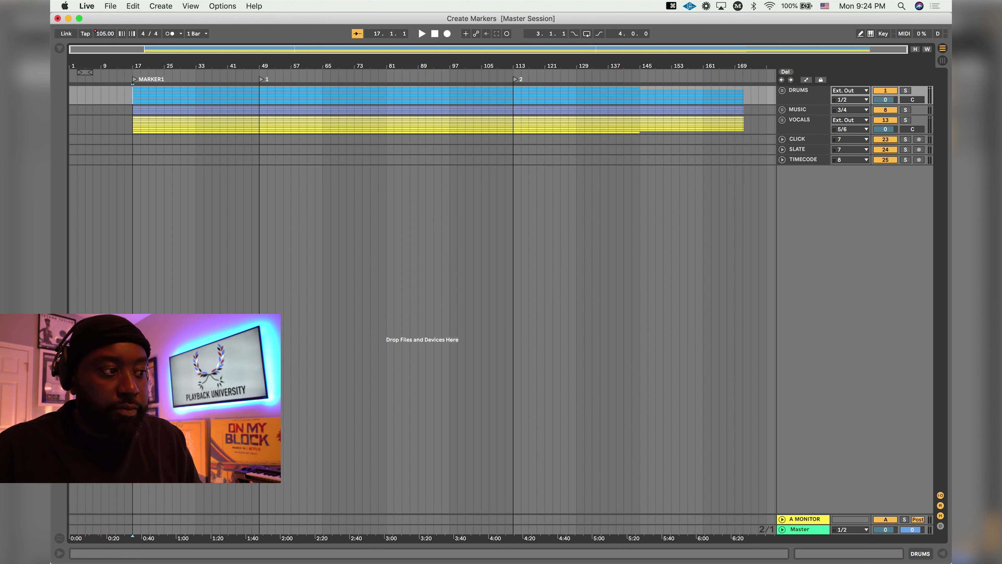
pyautogui.press('super+z')
pyautogui.press('super+z')
pyautogui.press('super+z')
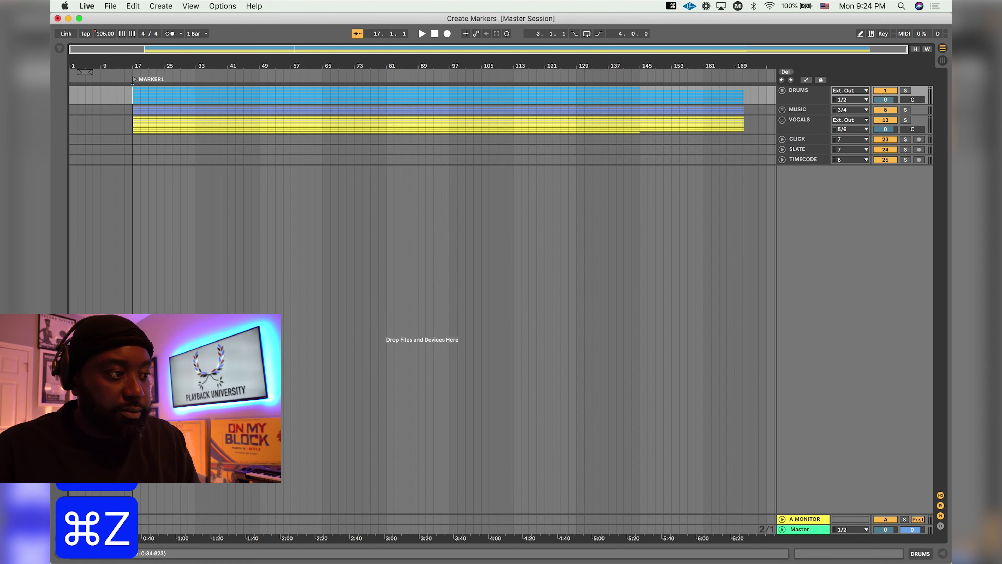
pyautogui.press('super+z')
pyautogui.press('super+z')
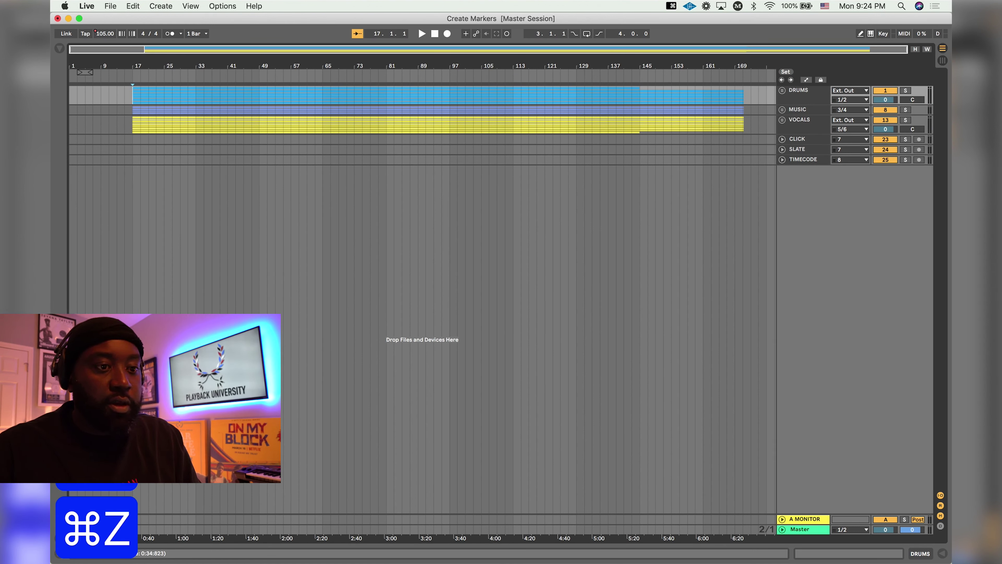
# Insert a new MIDI track after TIMECODE and move it above the DRUMS group.
pyautogui.click(808, 159)
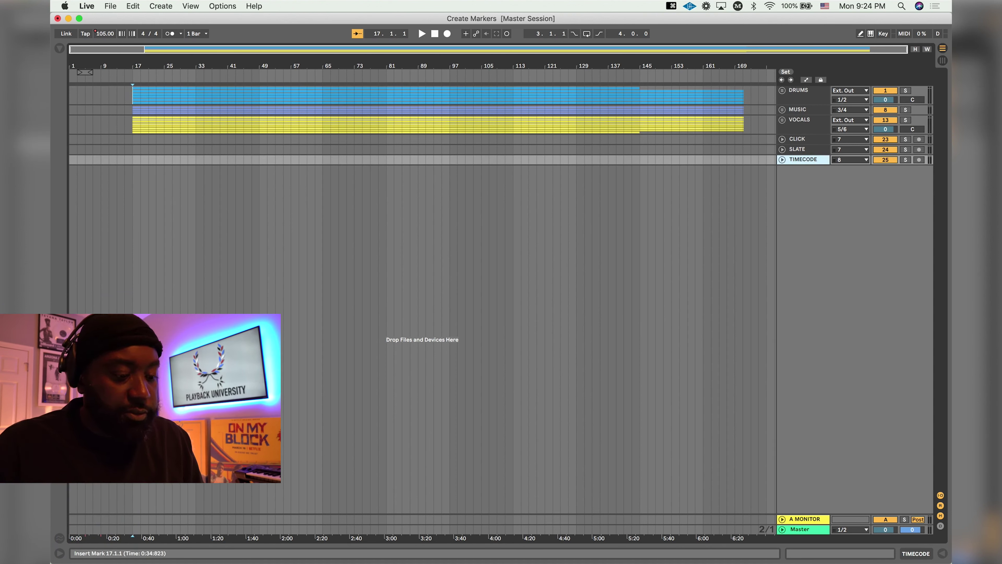
pyautogui.press('shift+super+t')
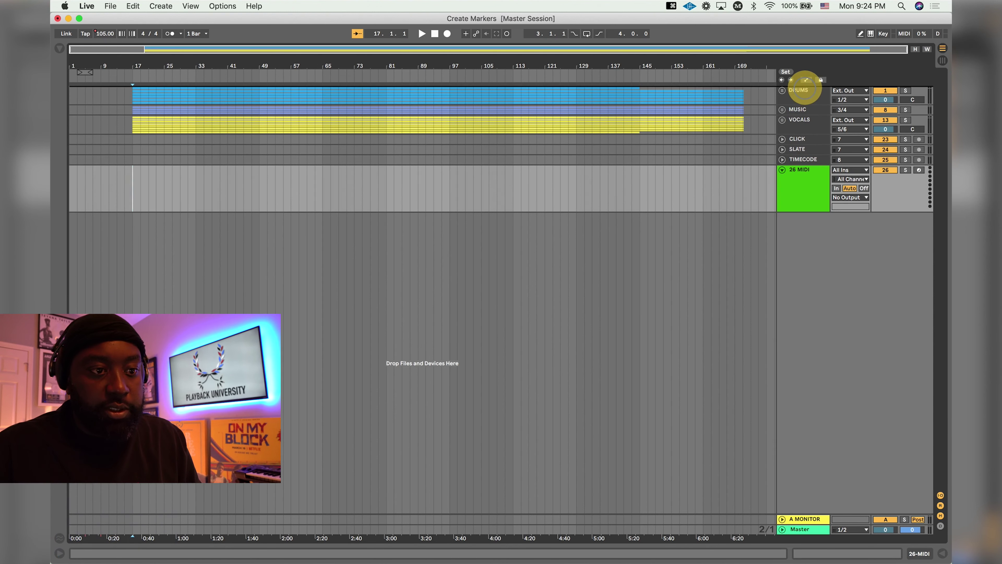
pyautogui.moveTo(803, 169); pyautogui.dragTo(804, 88)
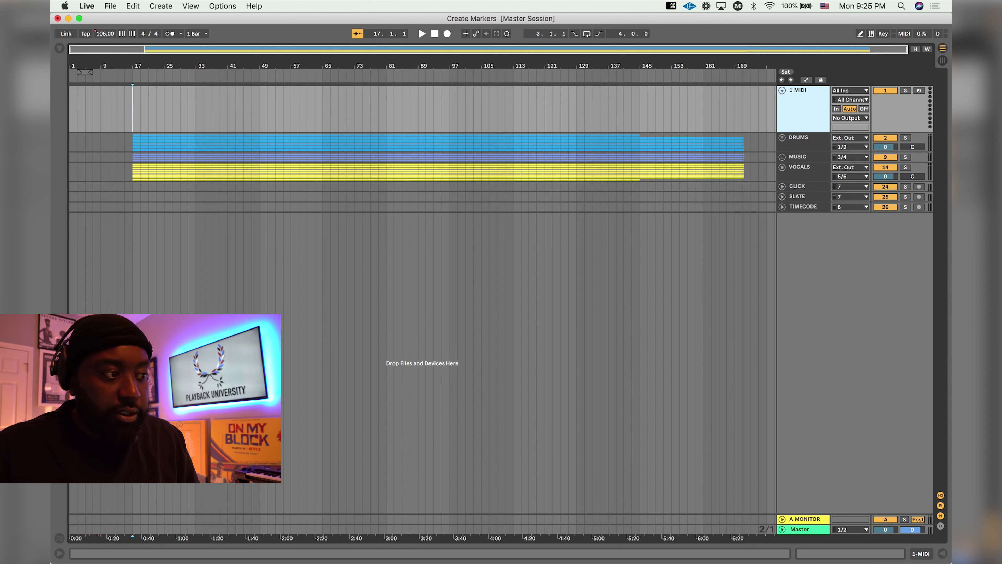
# Create an empty MIDI clip from bar 17 to bar 33 on the new MIDI track and name it MARKER1.
pyautogui.moveTo(132, 101); pyautogui.dragTo(193, 104)
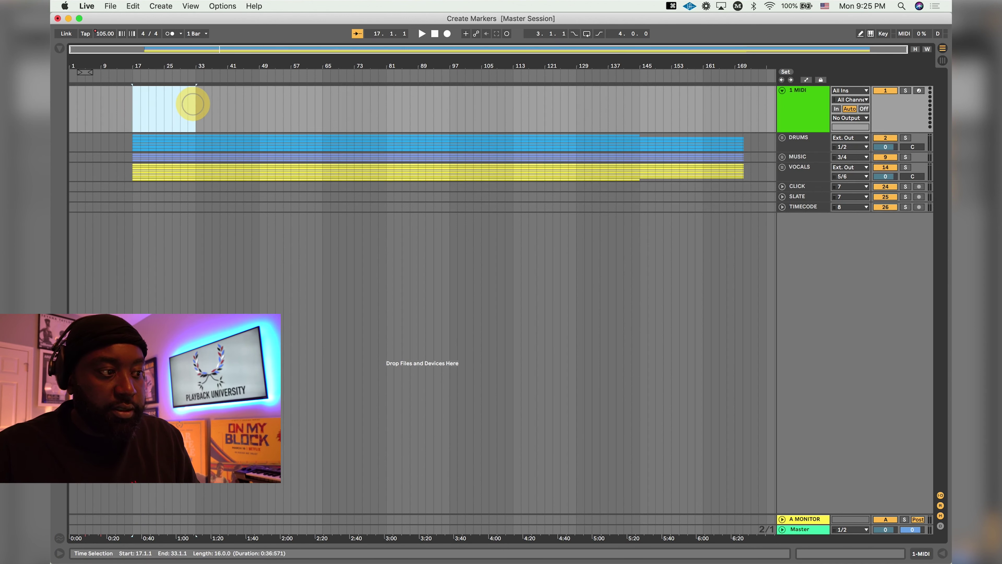
pyautogui.press('shift+super+m')
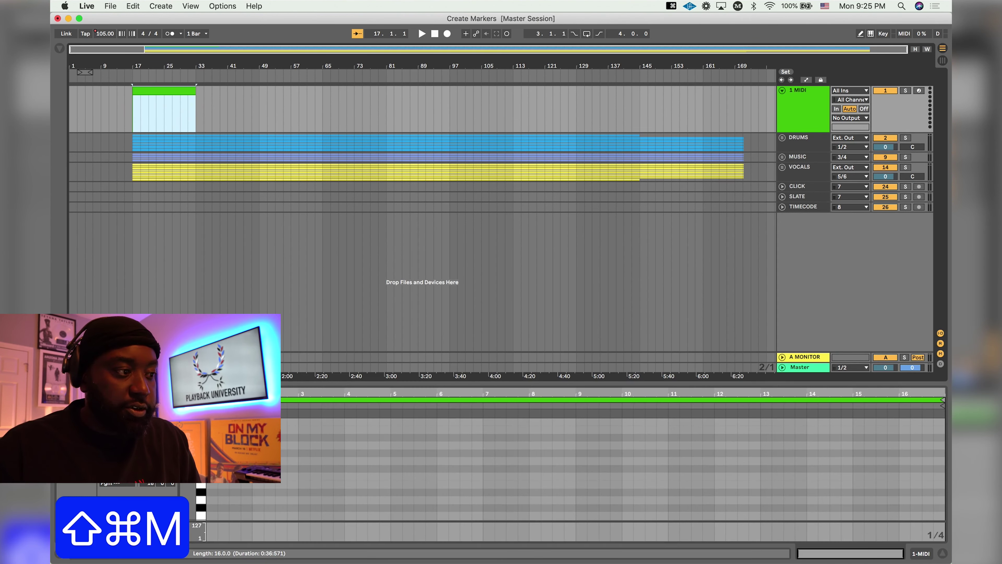
pyautogui.press('super+r')
pyautogui.write('MARKER')
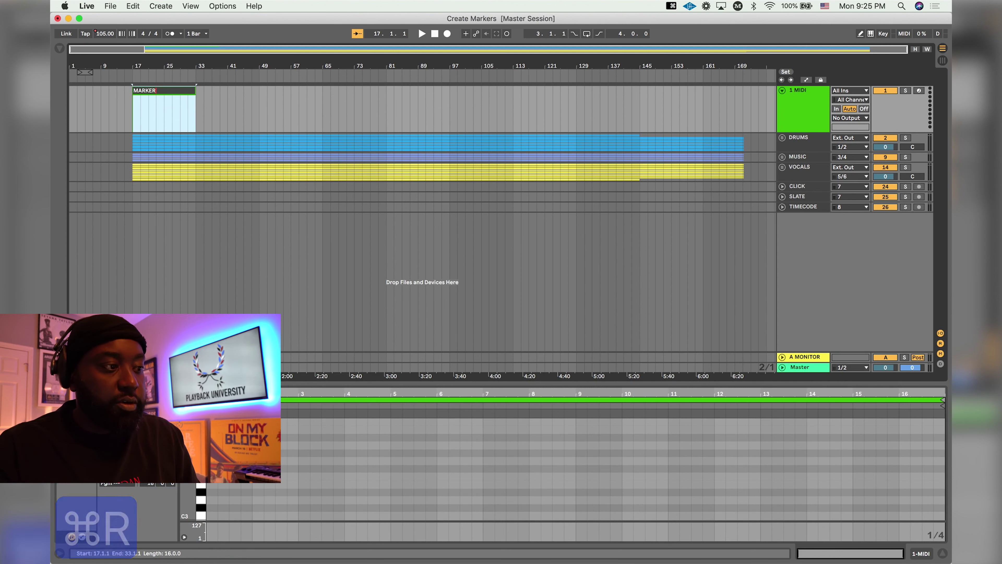
pyautogui.write('1')
pyautogui.press('Return')
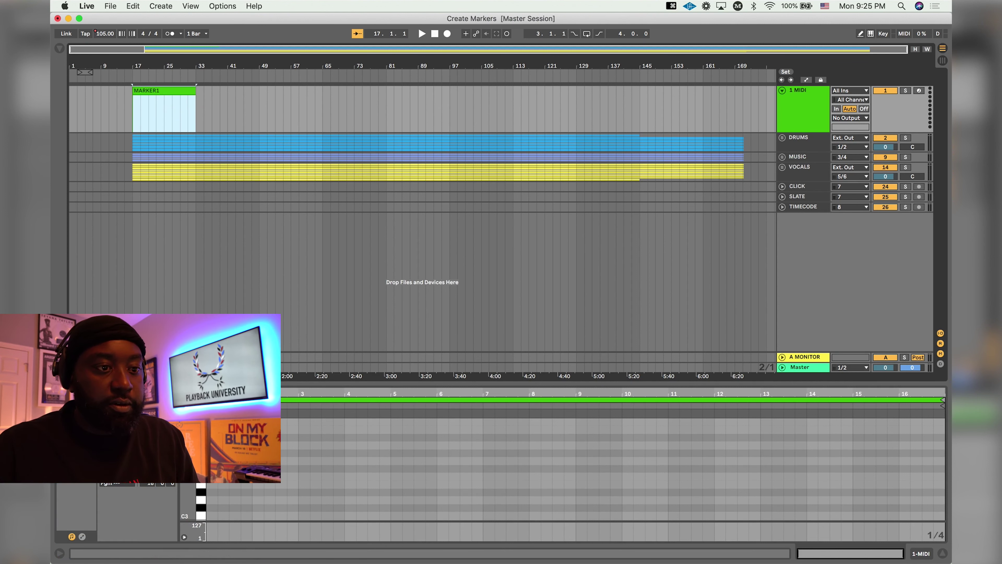
# Fold the MIDI track and undo the MARKER1 clip's naming and creation.
pyautogui.click(781, 90)
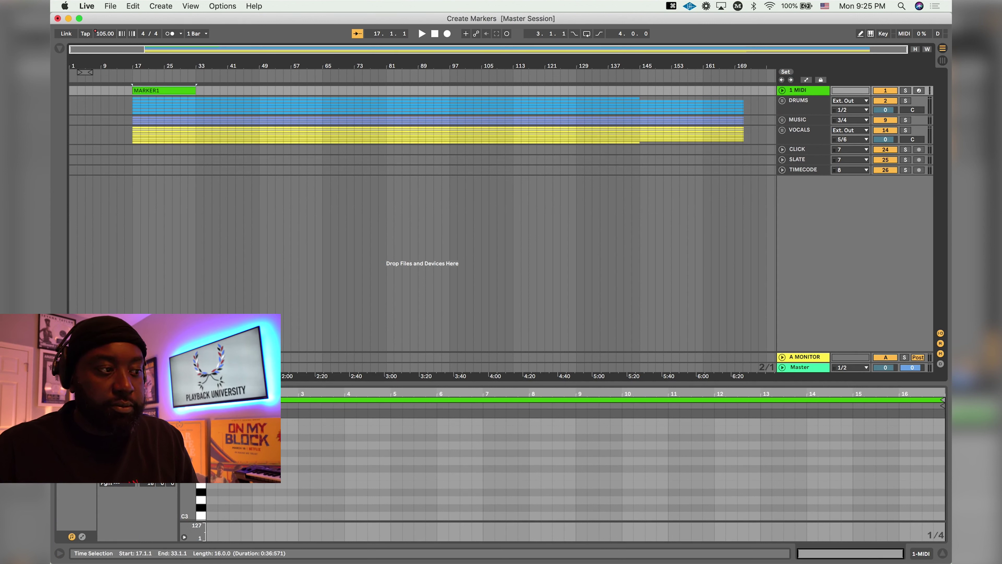
pyautogui.press('super+z')
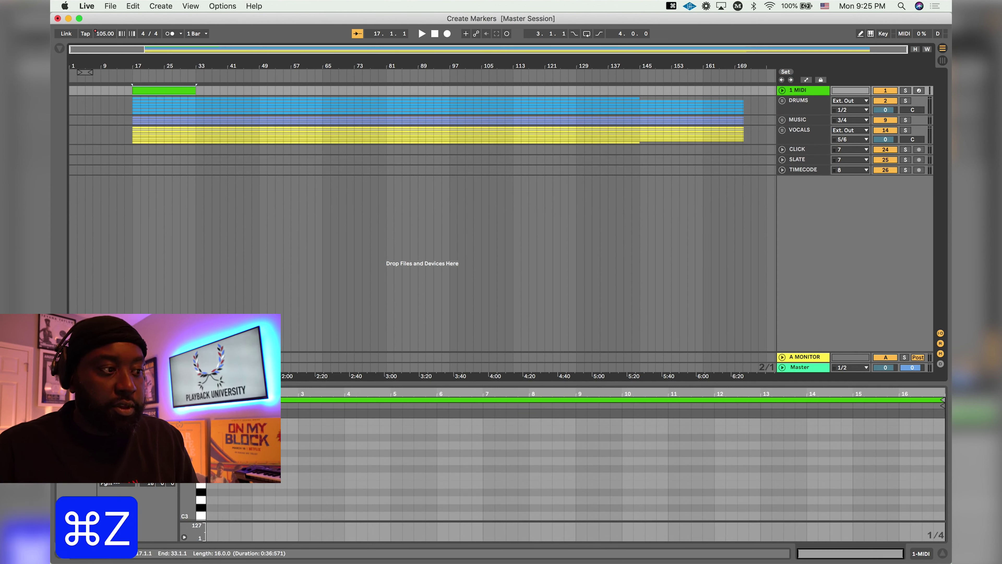
pyautogui.press('super+z')
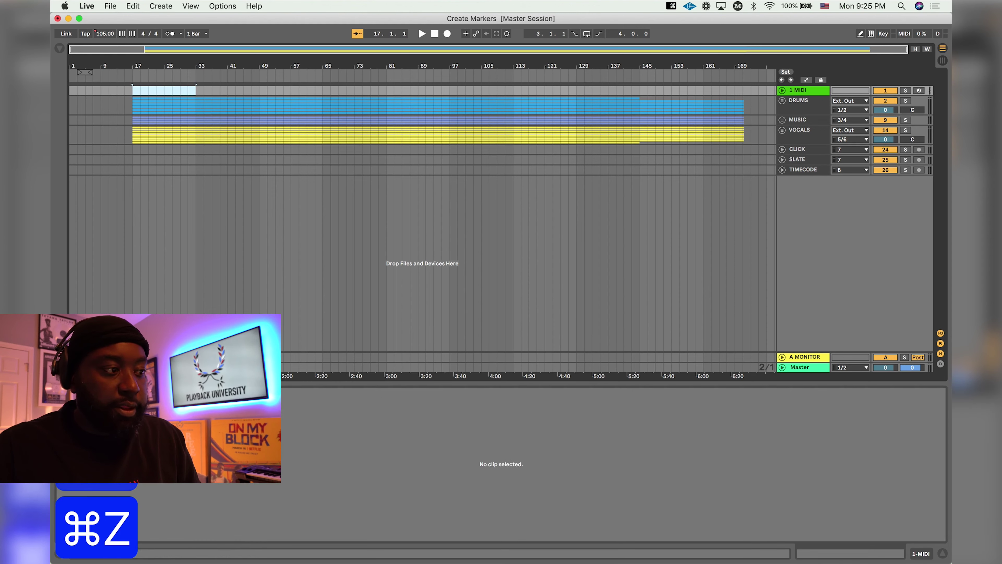
# Change the MIDI track's color to white.
pyautogui.click(132, 89)
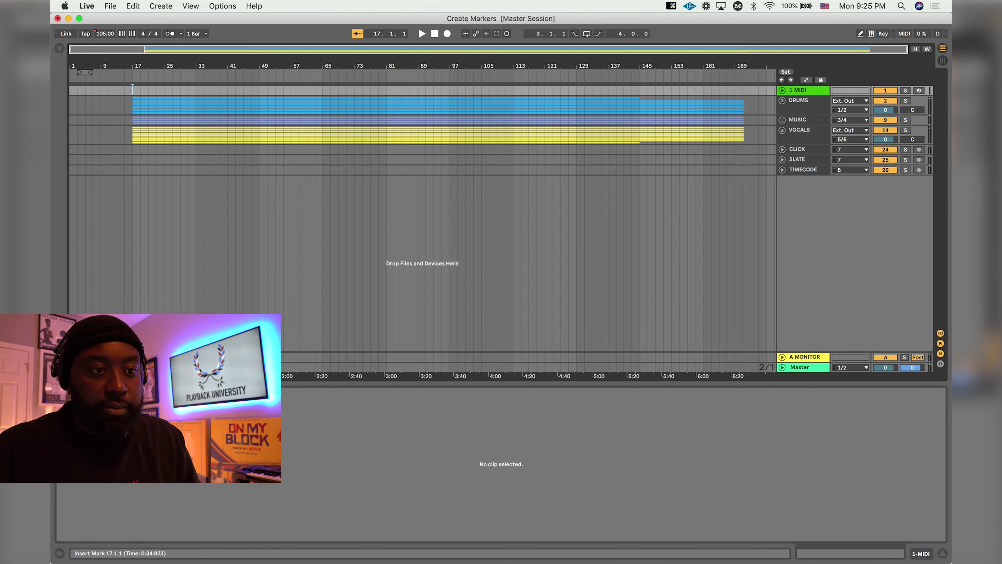
pyautogui.rightClick(802, 90)
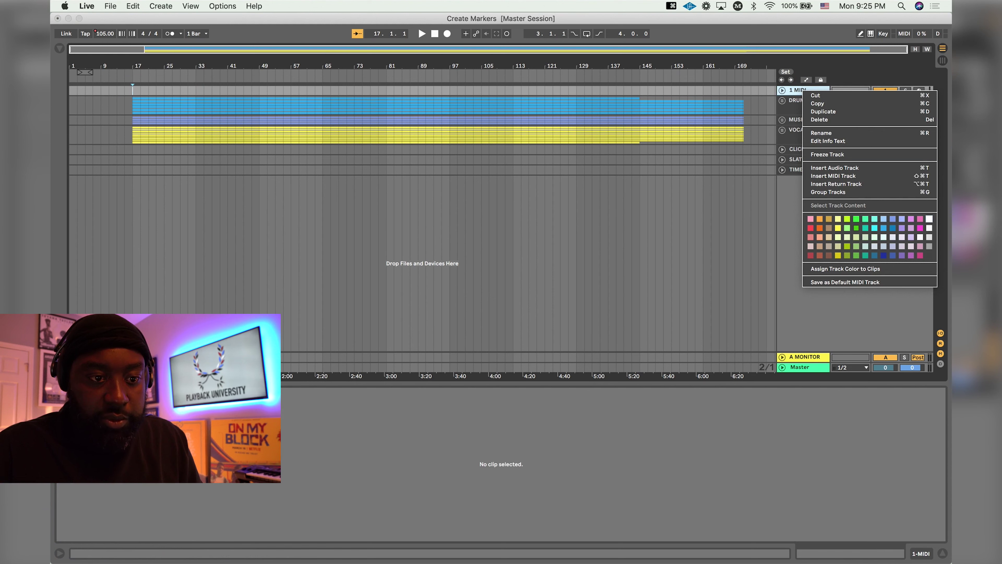
pyautogui.click(928, 217)
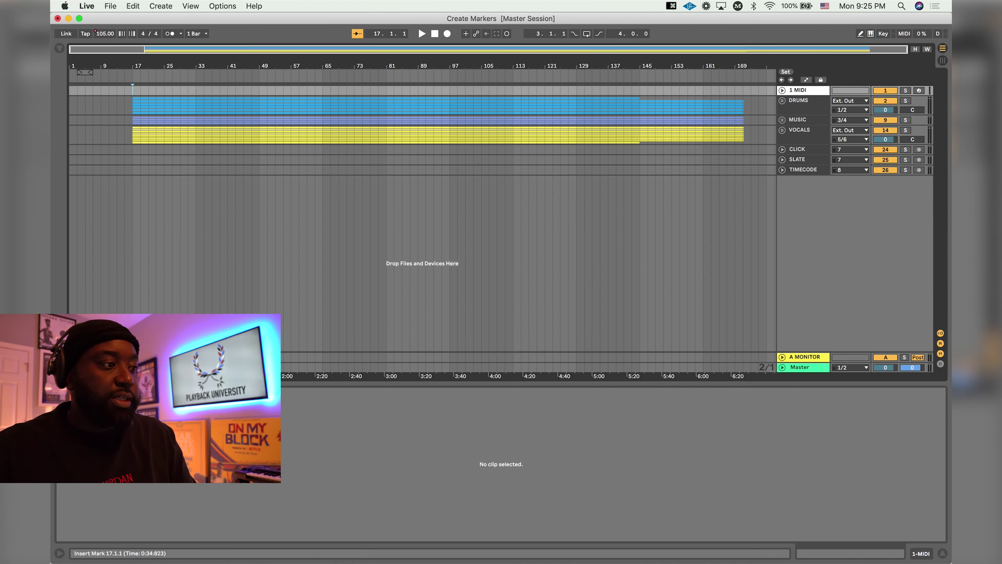
# Add a locator at bar 17, where the song starts, and name it PULL UP.
pyautogui.click(131, 104)
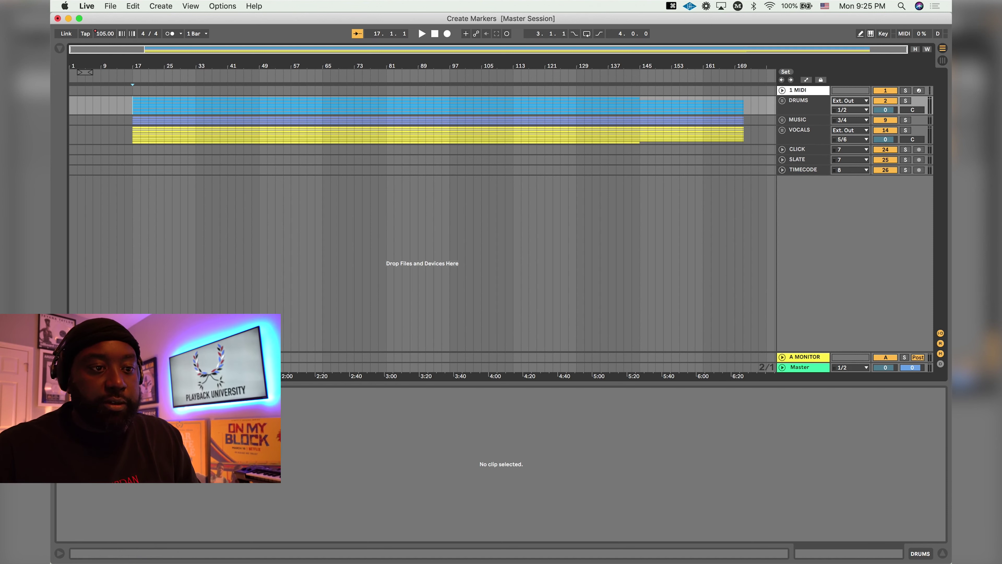
pyautogui.click(785, 72)
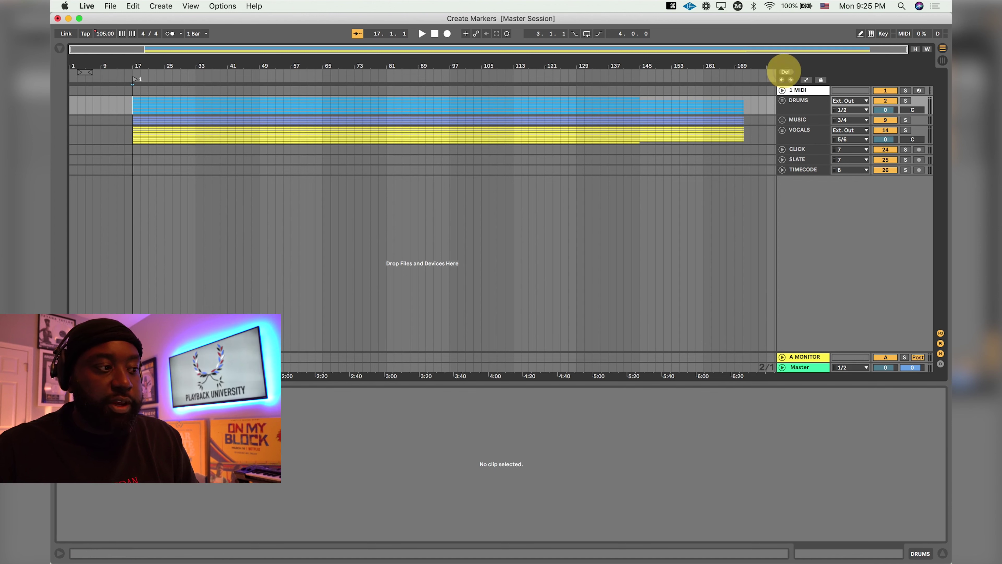
pyautogui.press('super+r')
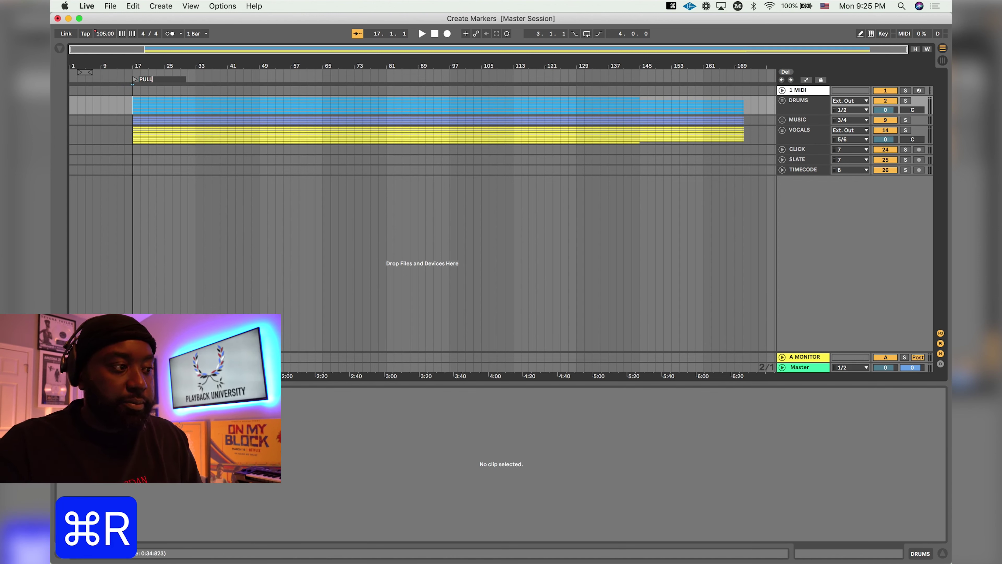
pyautogui.press('Return')
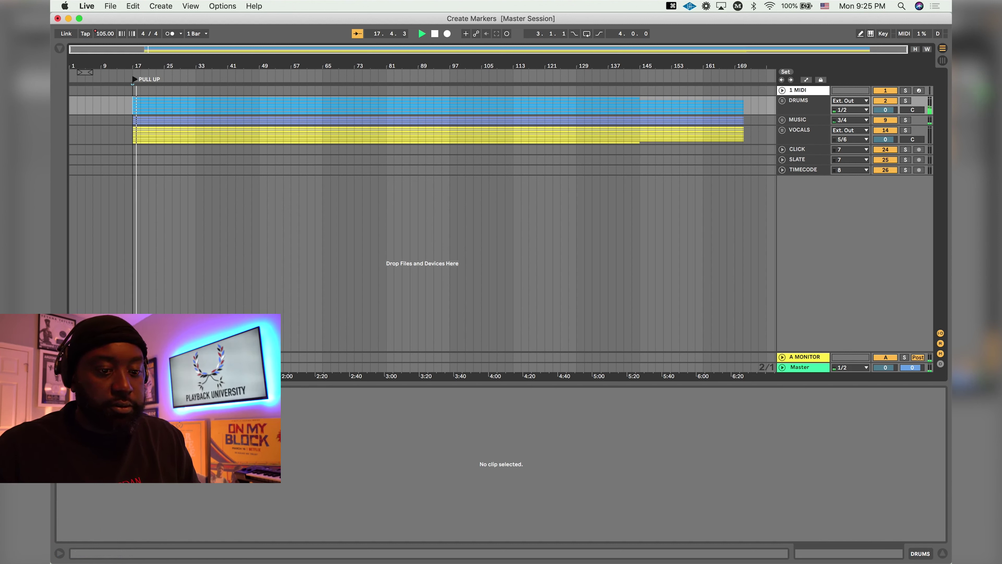
# With the clip view hidden, add a locator at bar 29 during playback and play the song from it.
pyautogui.press('super+alt+l')
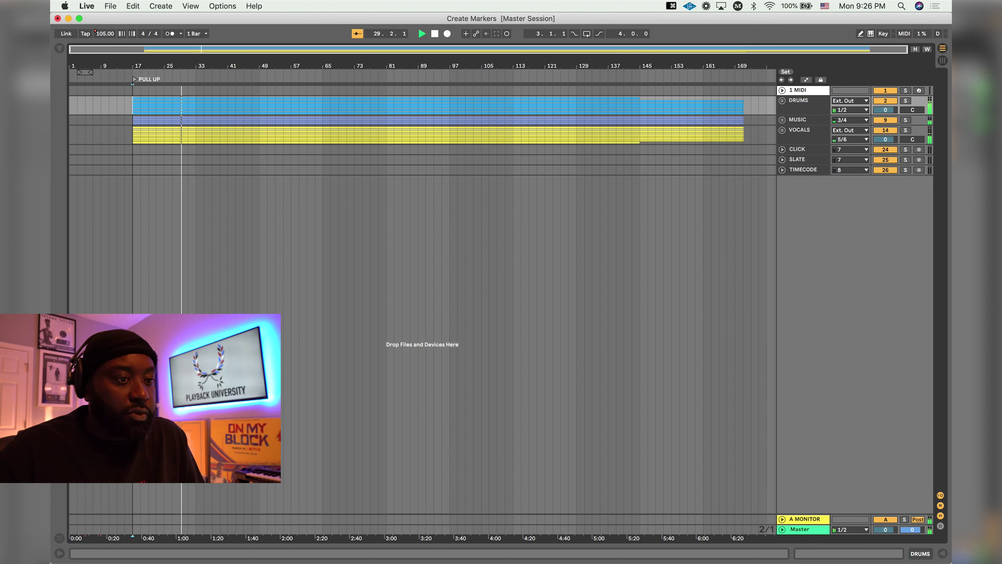
pyautogui.click(785, 71)
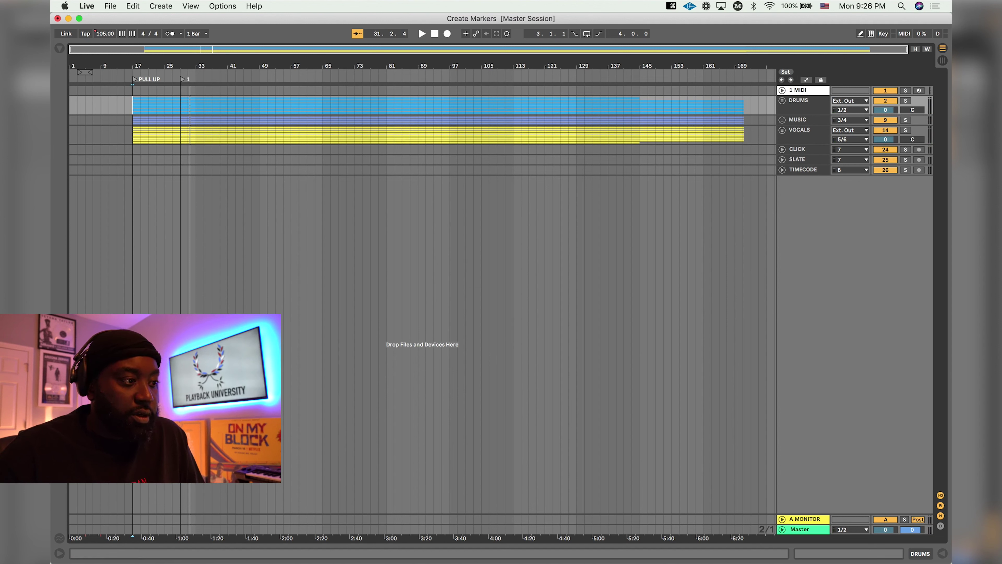
pyautogui.click(181, 79)
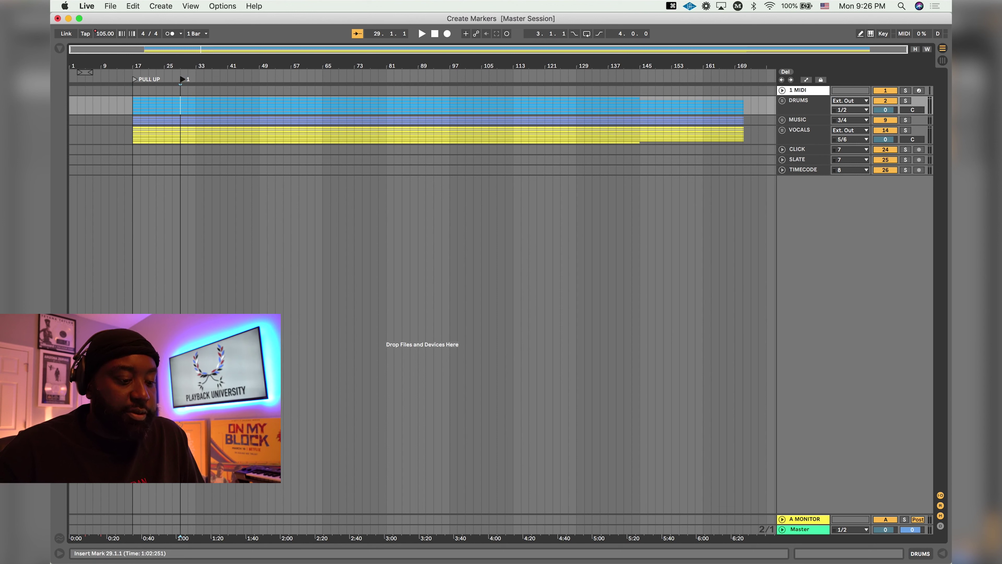
pyautogui.press('space')
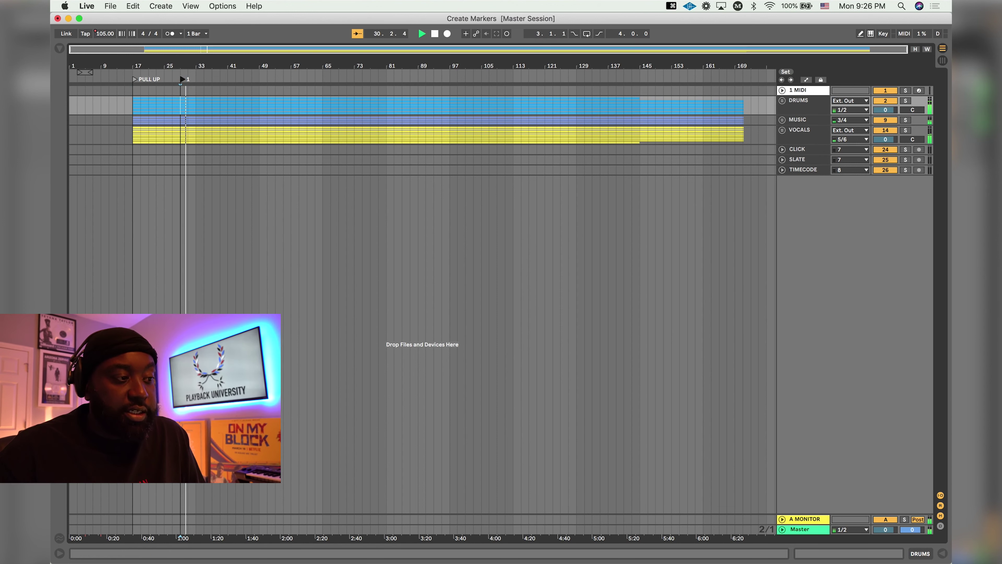
# Replay the song from the locator at bar 29 and name that locator HOOK.
pyautogui.click(182, 79)
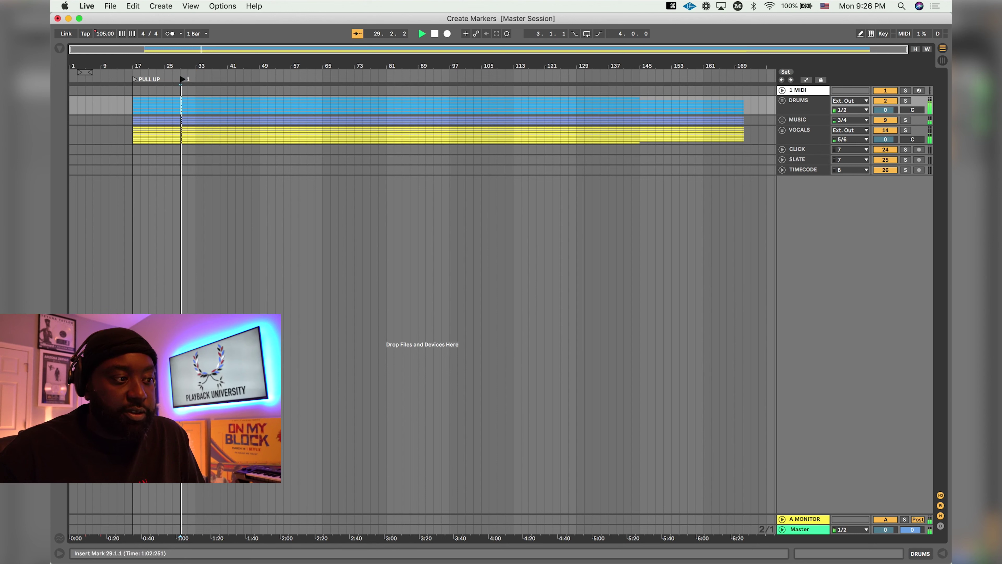
pyautogui.click(182, 79)
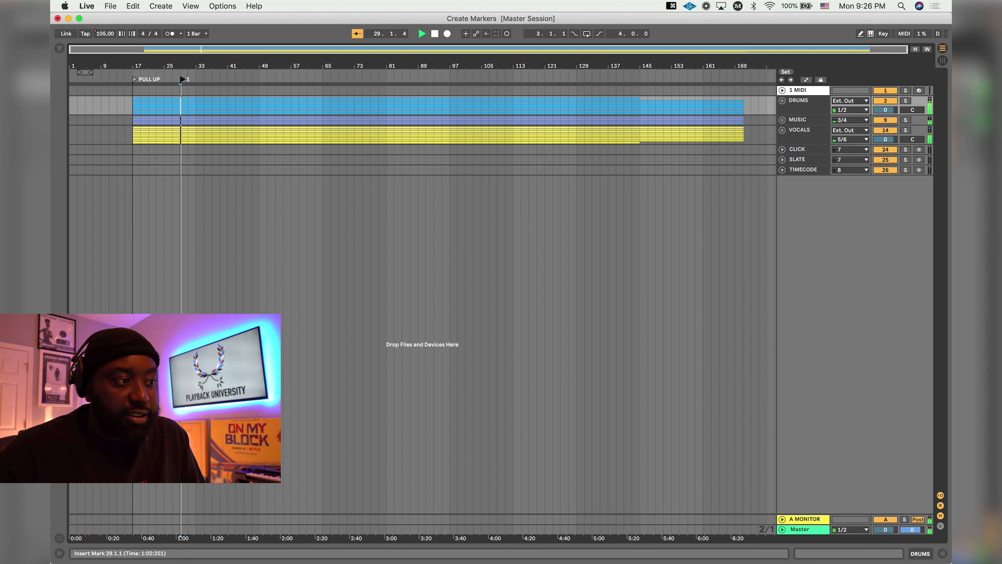
pyautogui.click(182, 79)
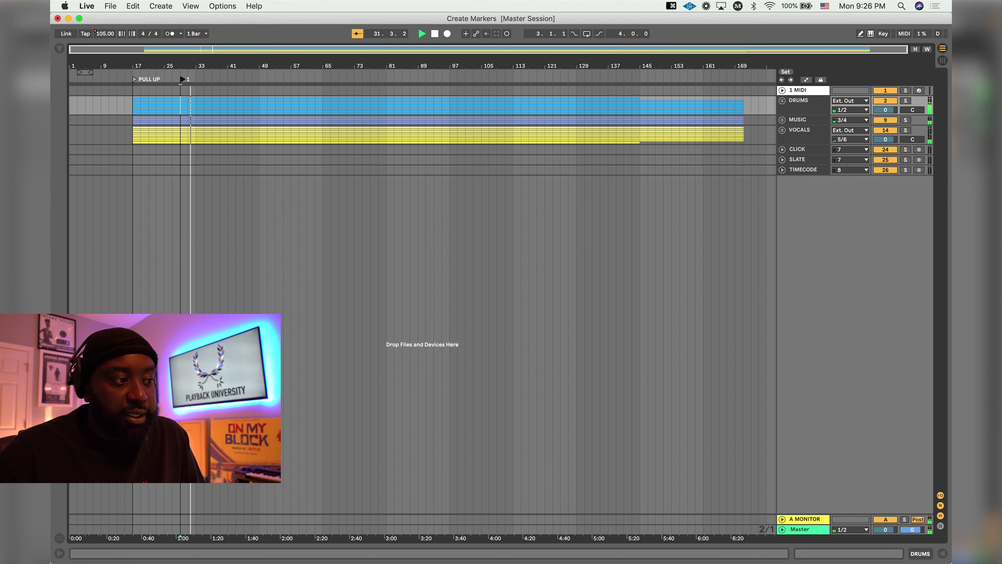
pyautogui.click(182, 80)
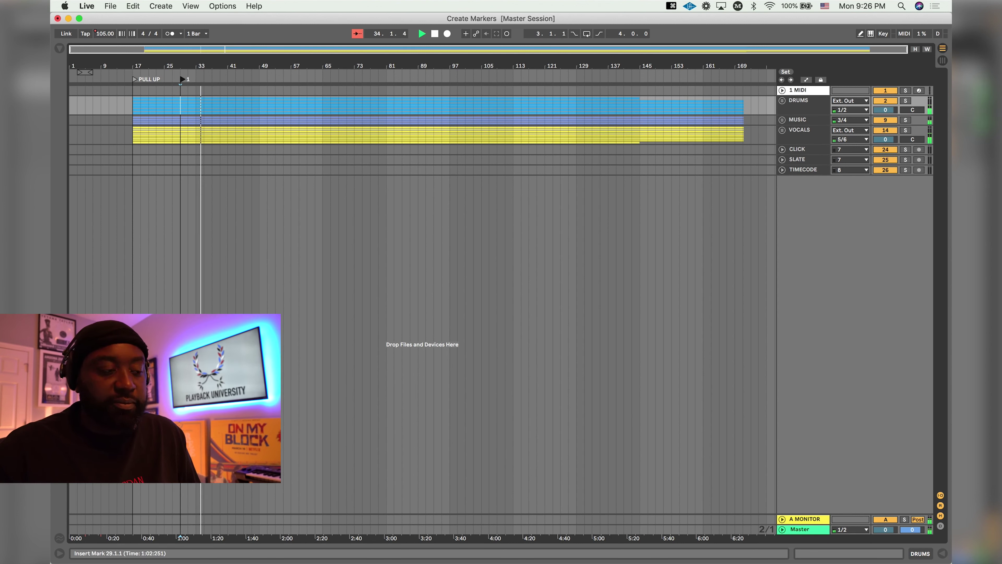
pyautogui.press('super+r')
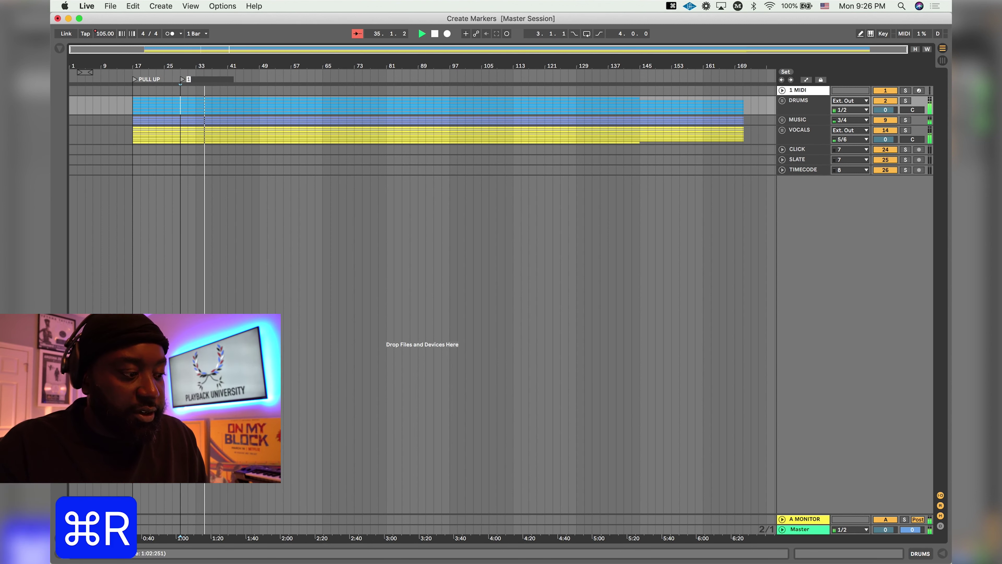
pyautogui.write('HOO')
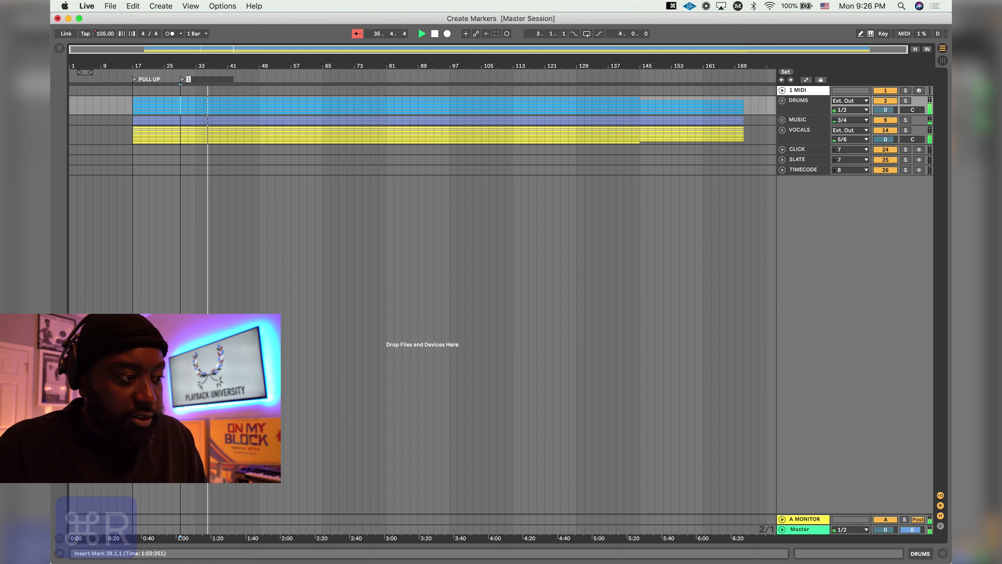
pyautogui.write('K')
pyautogui.press('Return')
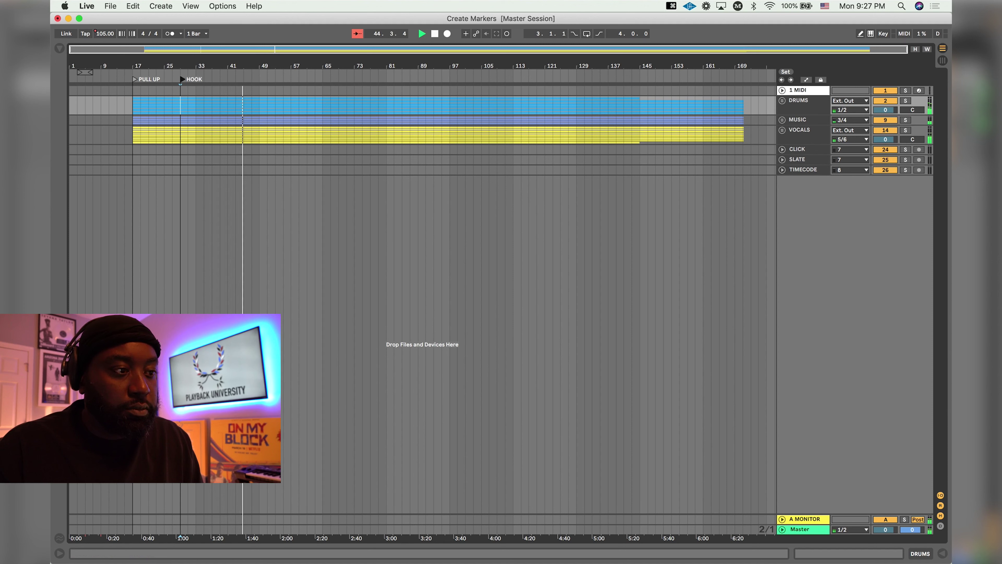
# Add a locator at bar 45 during playback and name it VERSE.
pyautogui.click(785, 71)
pyautogui.moveTo(246, 79); pyautogui.dragTo(246, 79)
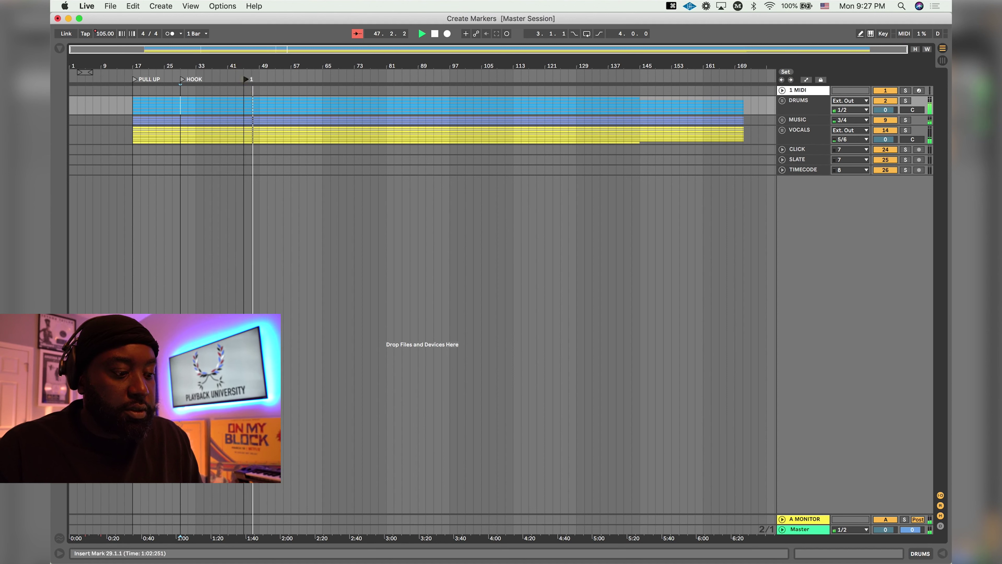
pyautogui.press('super+r')
pyautogui.write('E')
pyautogui.press('Return')
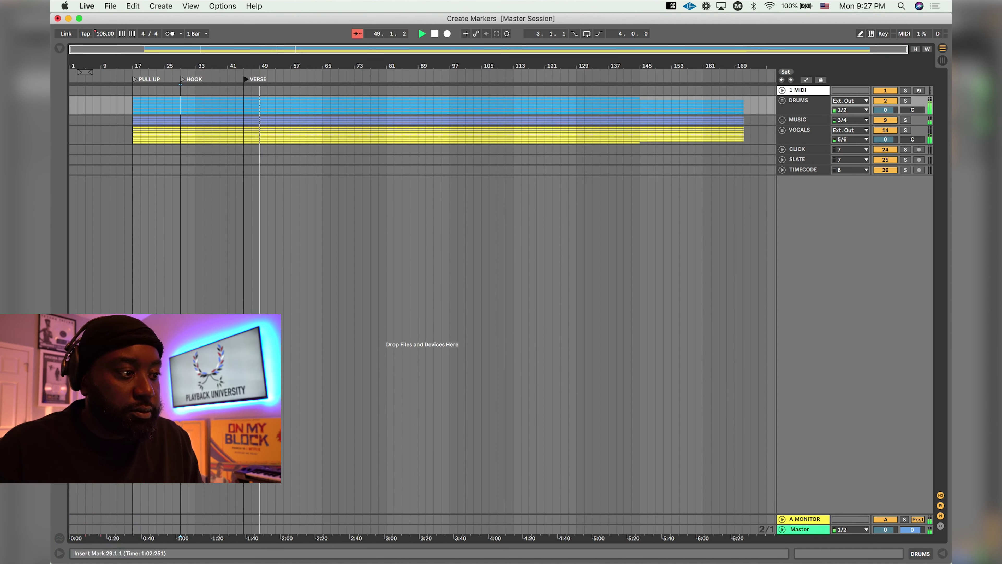
# Play the song from bar 67, add a locator at bar 69 named HOOK, and stop playback.
pyautogui.press('space')
pyautogui.click(313, 101)
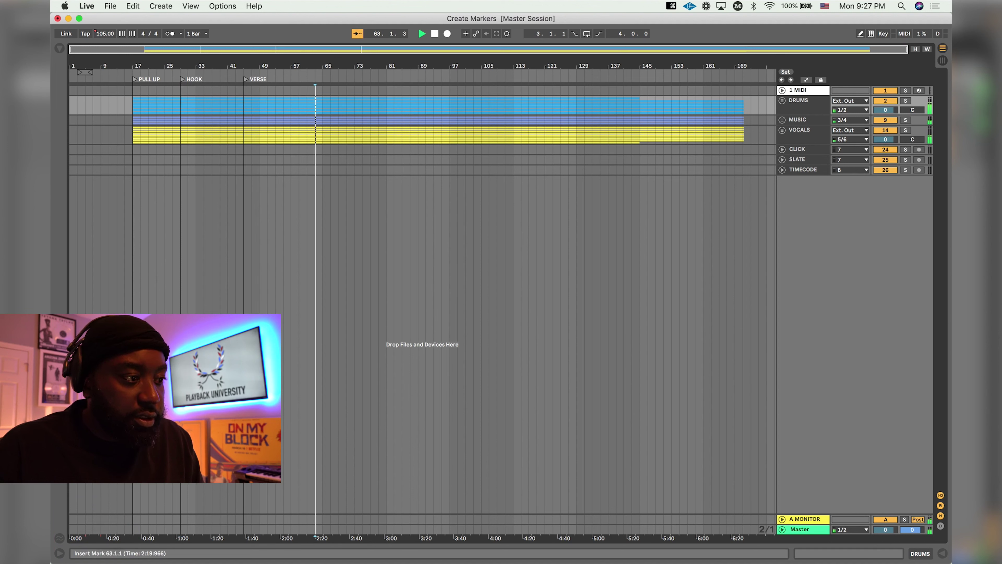
pyautogui.click(330, 101)
pyautogui.press('space')
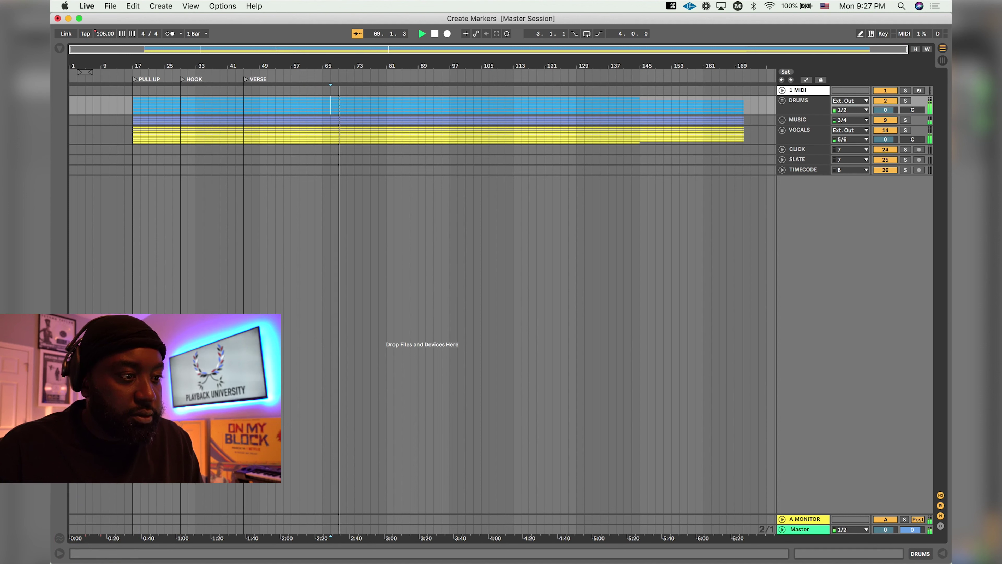
pyautogui.click(785, 72)
pyautogui.click(340, 79)
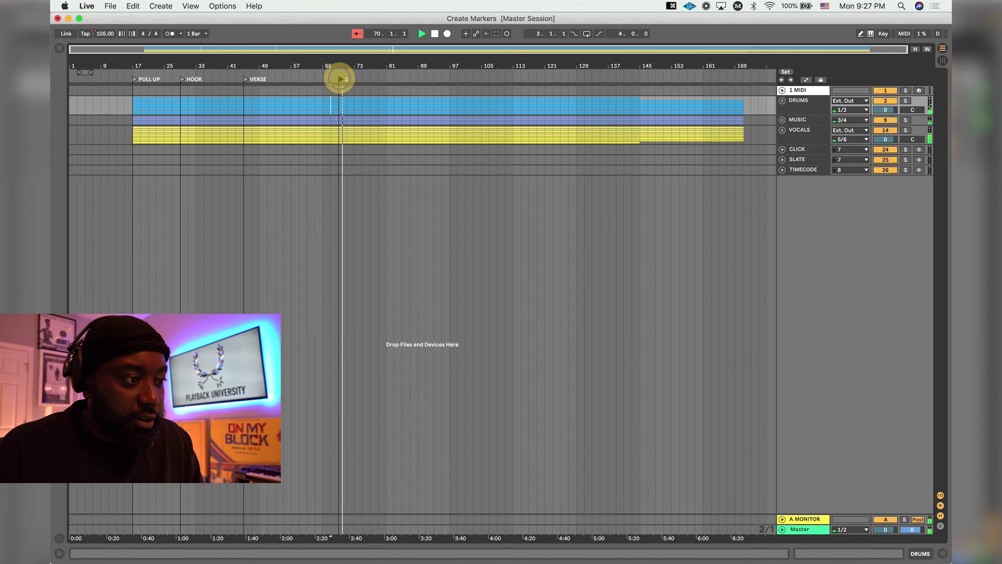
pyautogui.press('super+r')
pyautogui.write('HOOK')
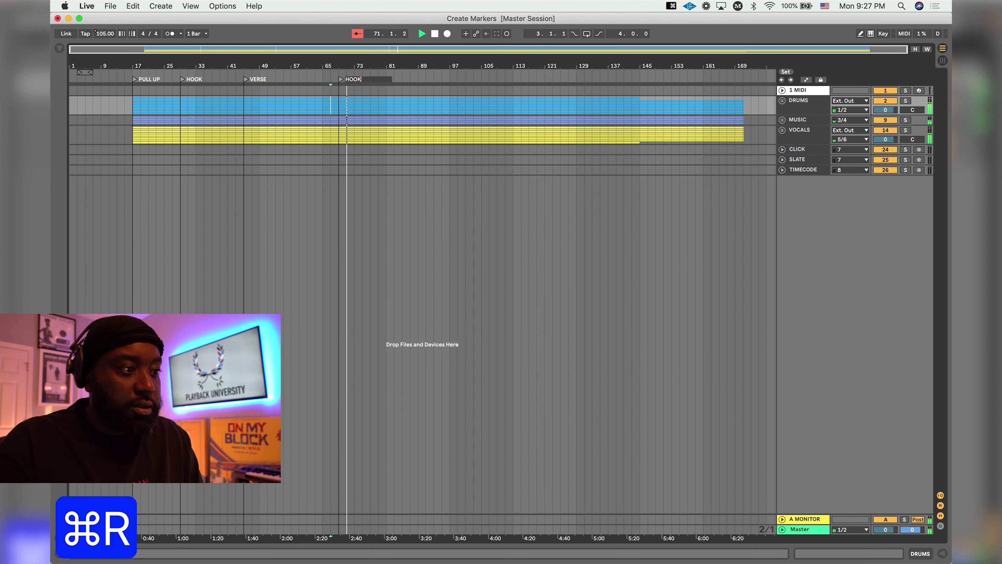
pyautogui.press('Return')
pyautogui.press('space')
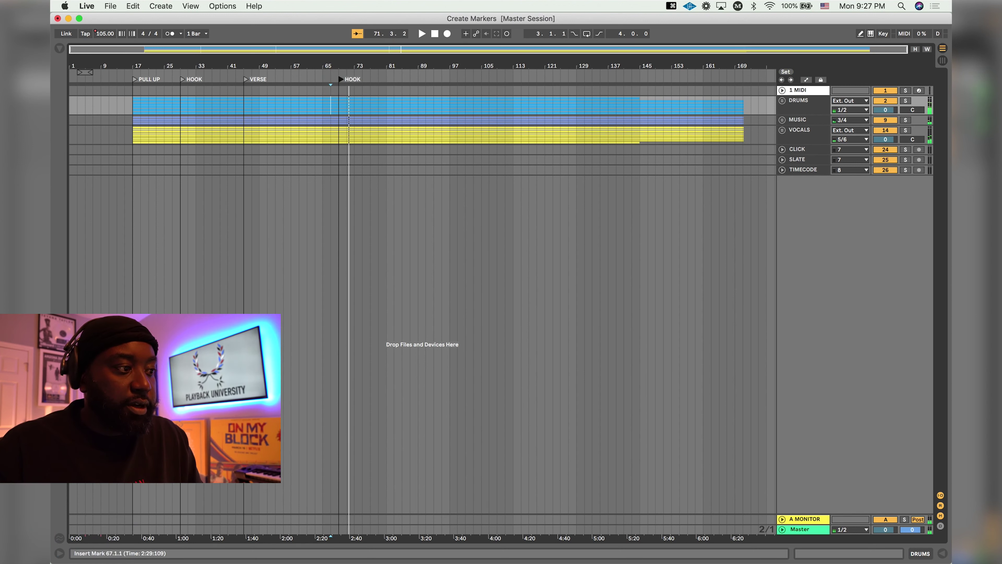
# Step forward through the locators from PULL UP to the second HOOK and back, and jump straight to the second HOOK.
pyautogui.click(131, 102)
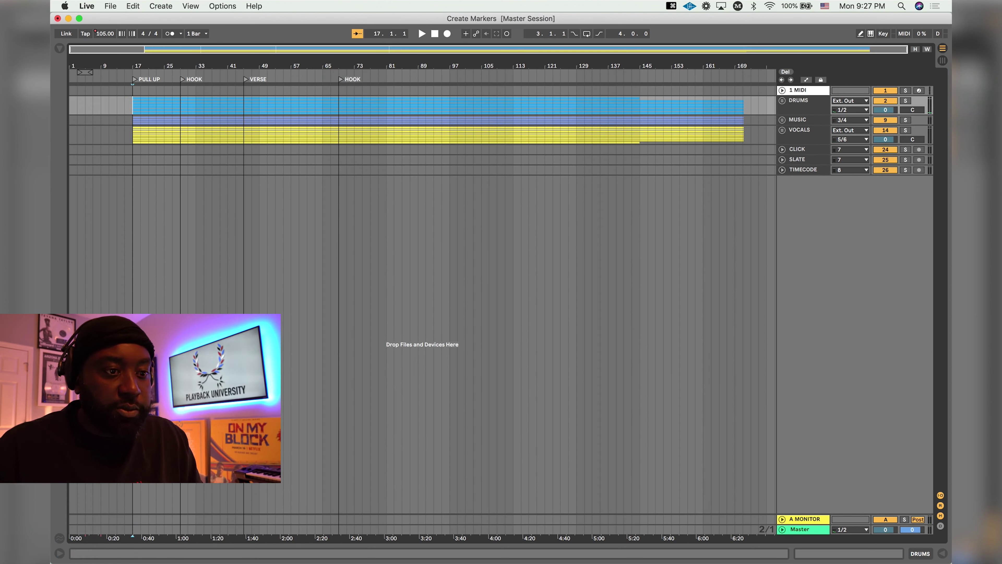
pyautogui.click(791, 80)
pyautogui.click(791, 80)
pyautogui.click(790, 80)
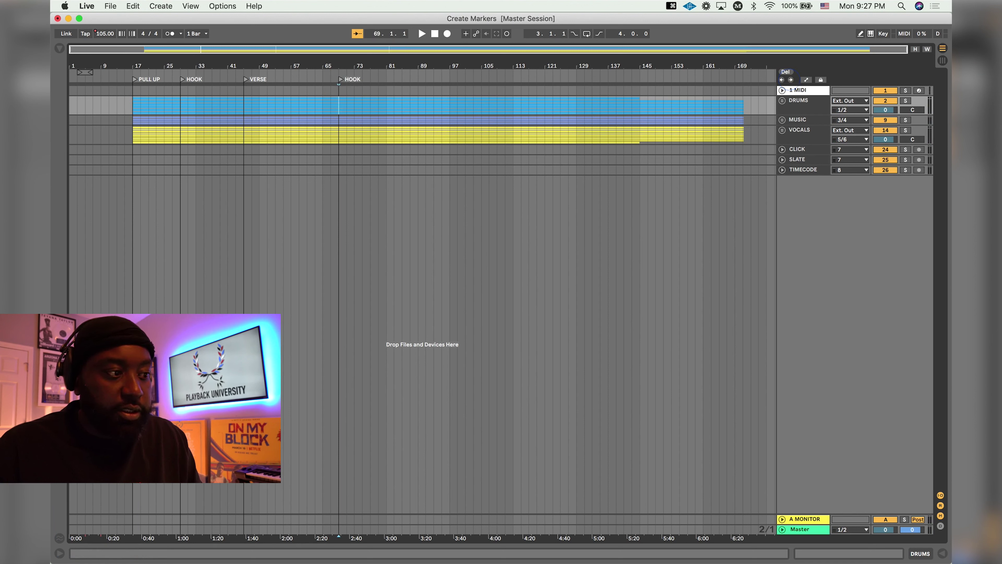
pyautogui.click(782, 80)
pyautogui.click(782, 80)
pyautogui.click(781, 80)
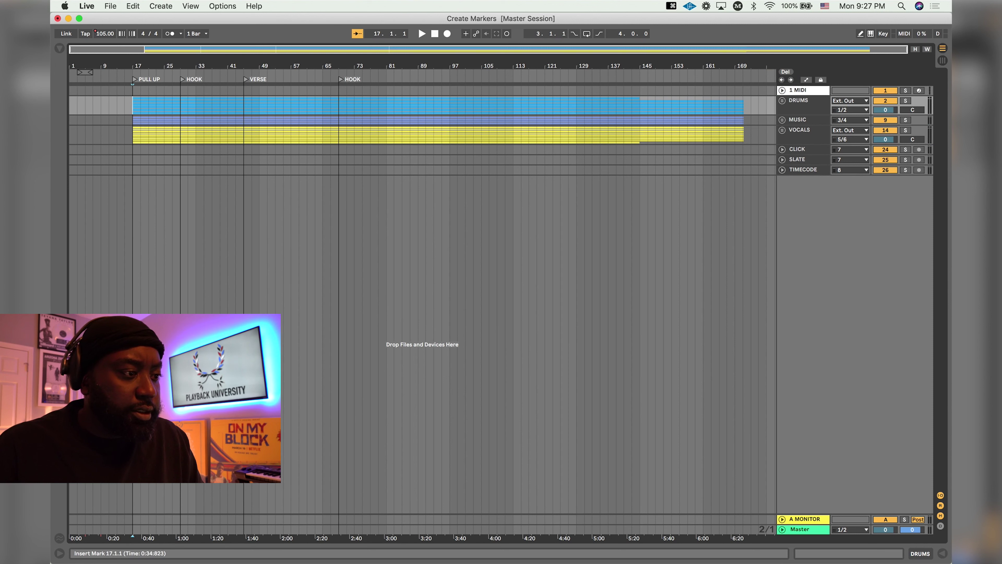
pyautogui.click(340, 79)
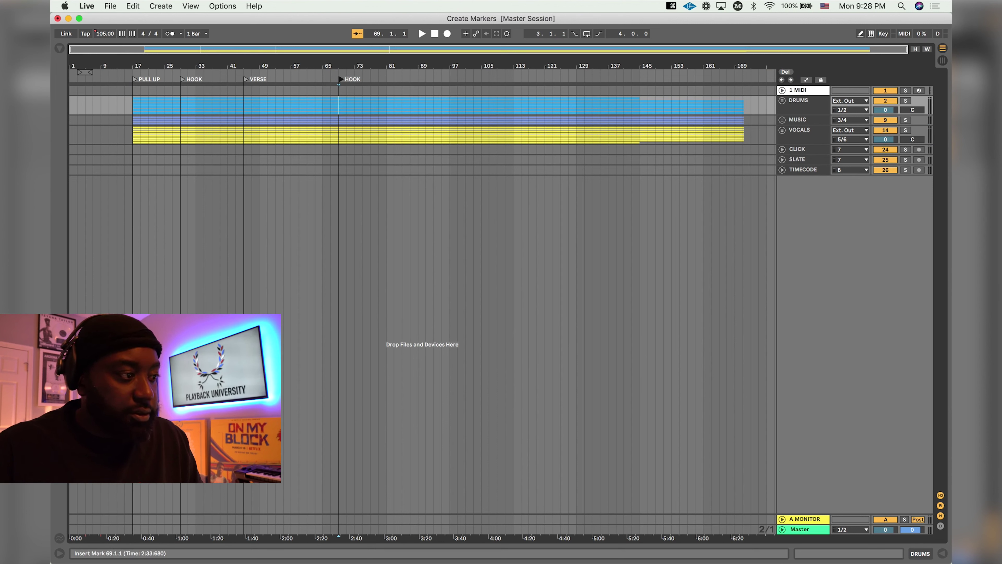
# Create an empty clip on the MIDI track from bar 17 to bar 29 and name it PULL UP.
pyautogui.moveTo(133, 90); pyautogui.dragTo(180, 90)
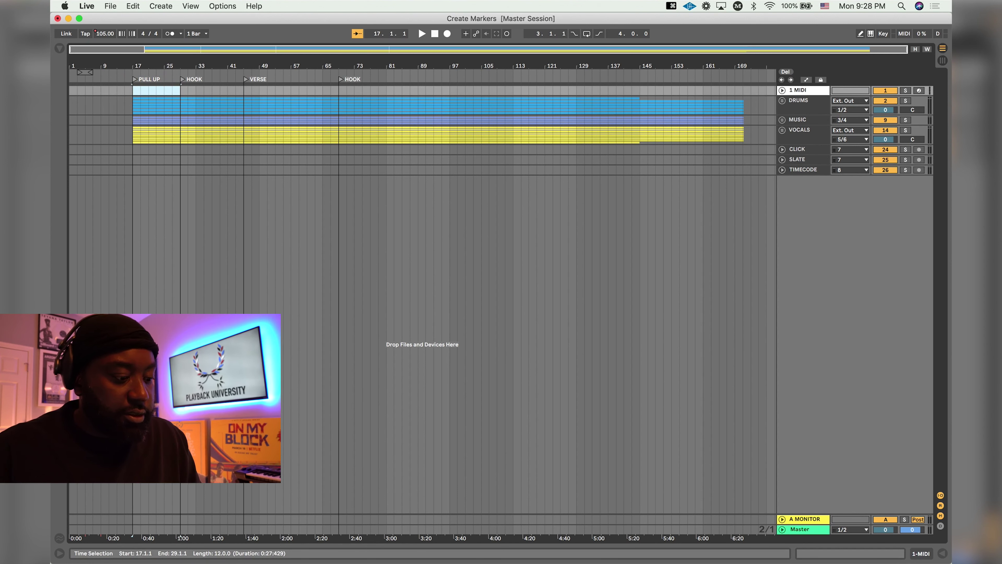
pyautogui.press('shift+super+m')
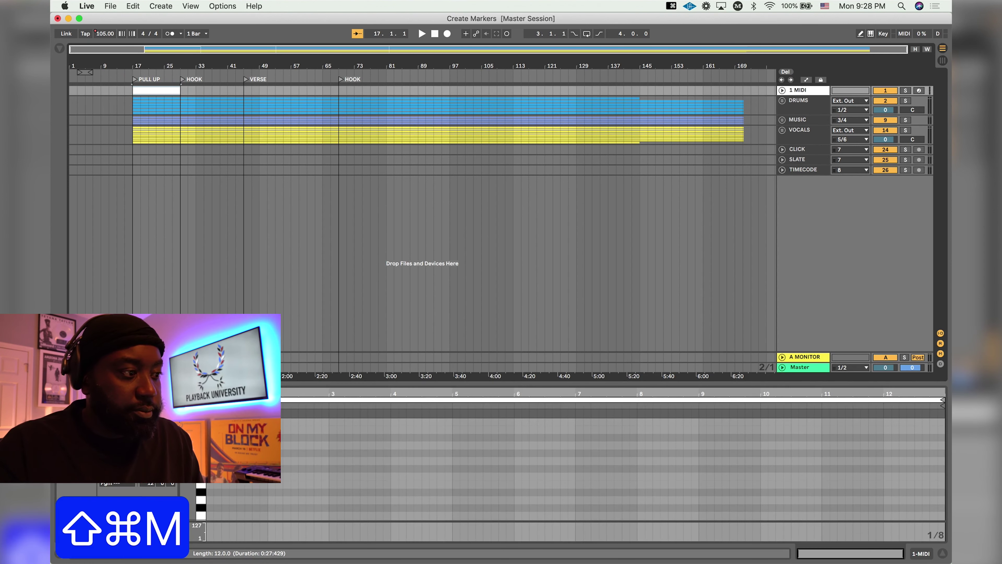
pyautogui.press('super+r')
pyautogui.write('PU')
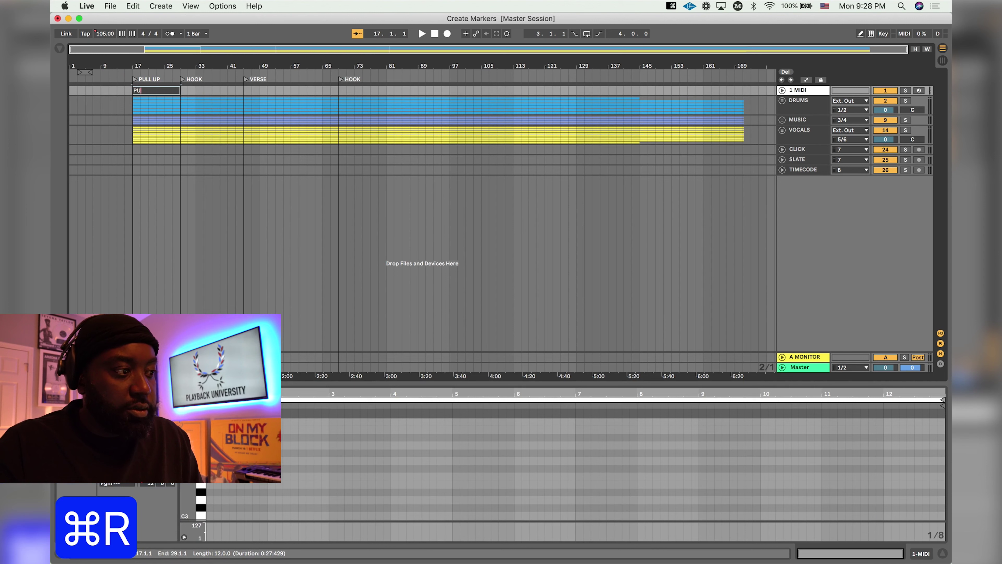
pyautogui.write('LL UP')
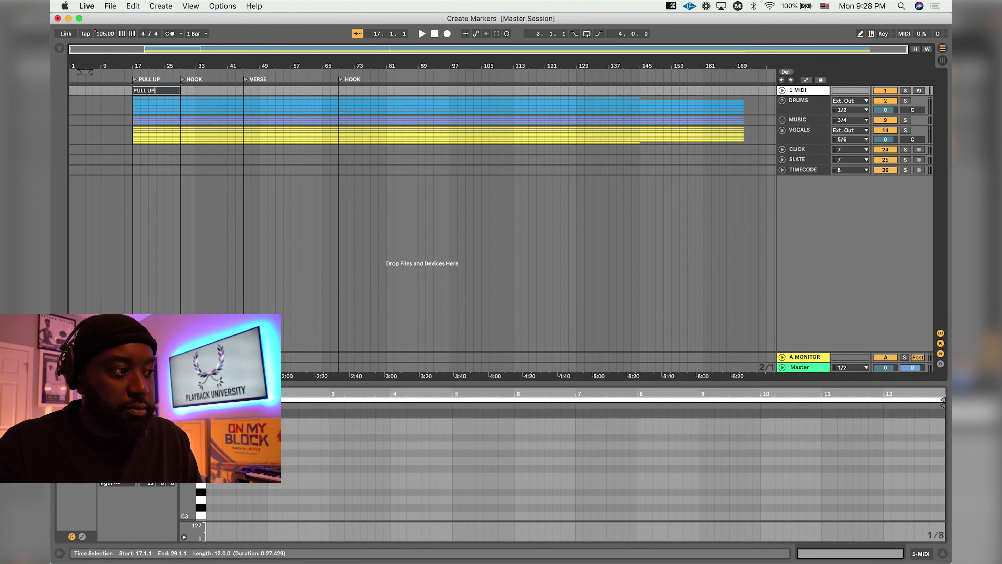
pyautogui.press('Return')
# Create an empty clip on the MIDI track from bar 29 to bar 45 and name it HOOK.
pyautogui.moveTo(180, 90); pyautogui.dragTo(243, 91)
pyautogui.press('shift+super+m')
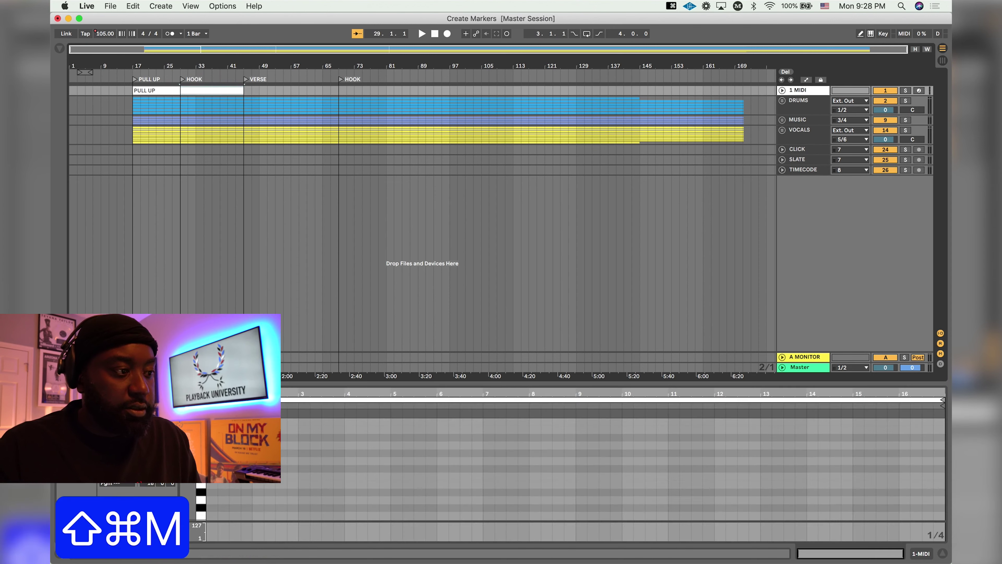
pyautogui.press('super+r')
pyautogui.write('HOOK')
pyautogui.press('Return')
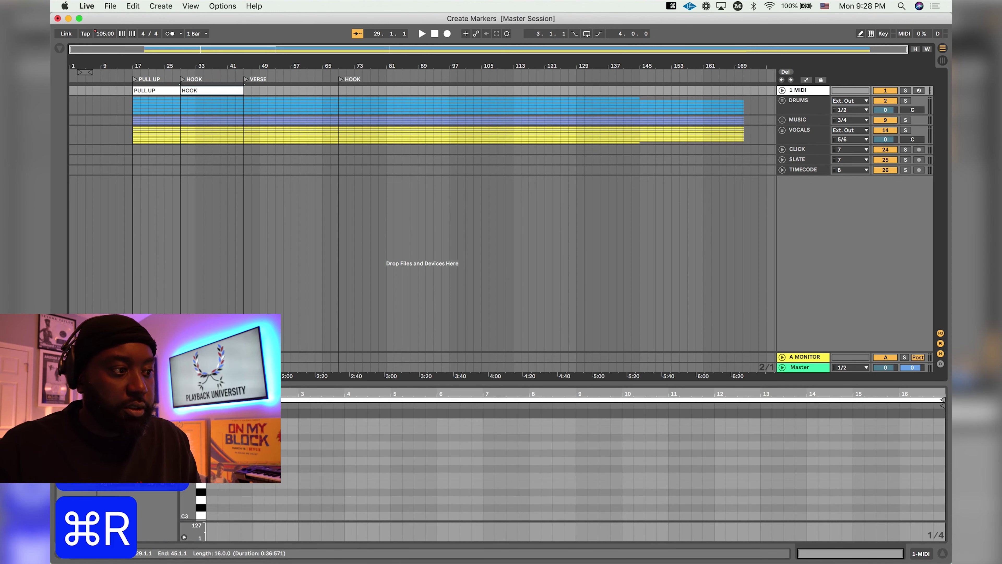
# Create an empty clip on the MIDI track from bar 45 to bar 69 and name it VERSE.
pyautogui.moveTo(244, 90); pyautogui.dragTo(338, 92)
pyautogui.press('shift+super+m')
pyautogui.press('super+r')
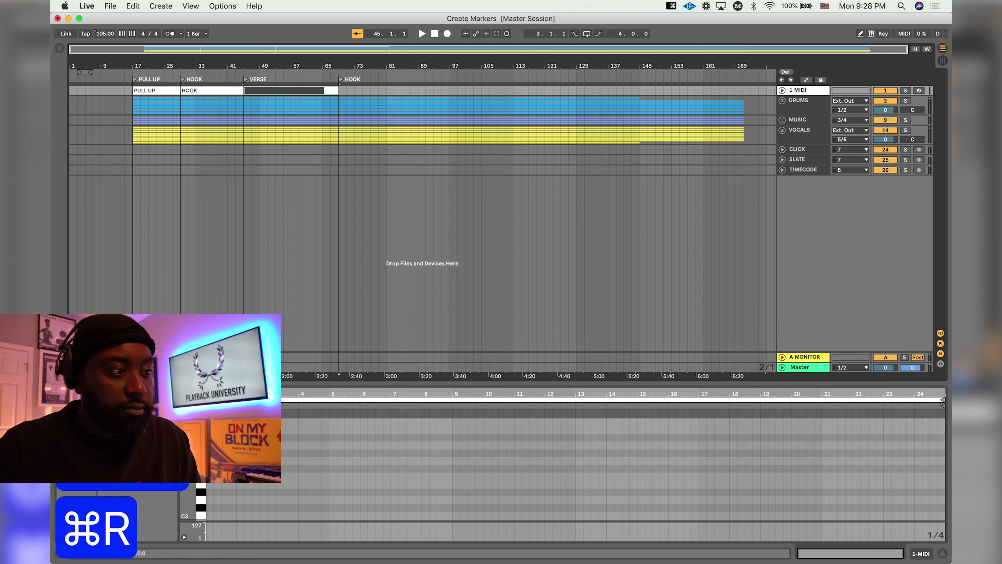
pyautogui.write('VERSE')
pyautogui.press('Return')
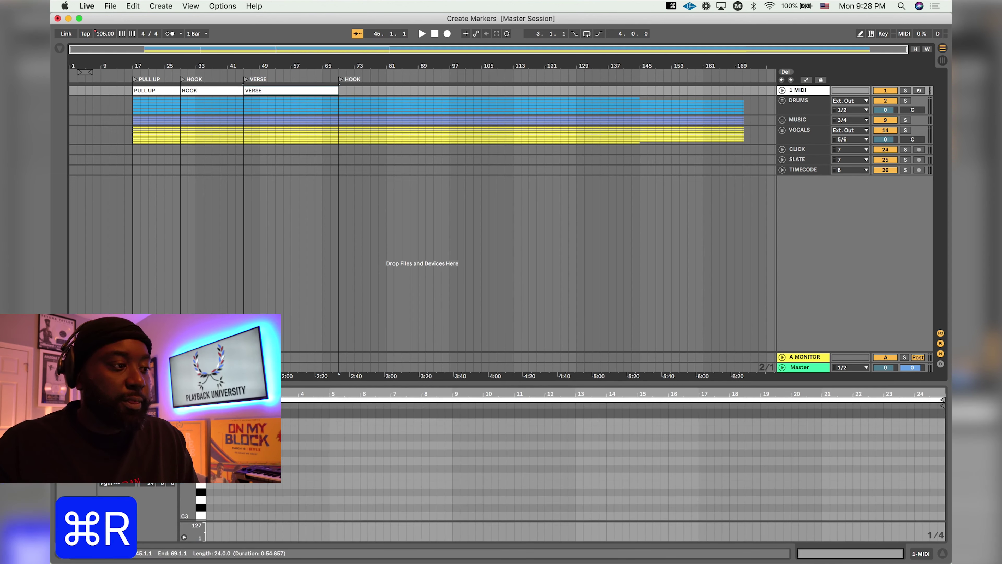
# Jump from the song start through the HOOK, VERSE and second HOOK locators, and select the VERSE clip for comparison.
pyautogui.click(132, 89)
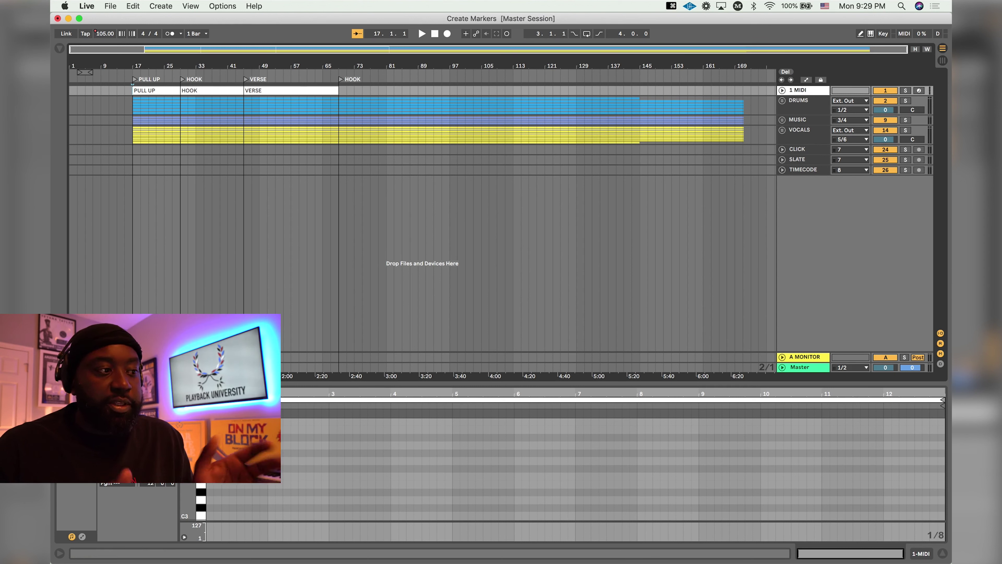
pyautogui.click(182, 79)
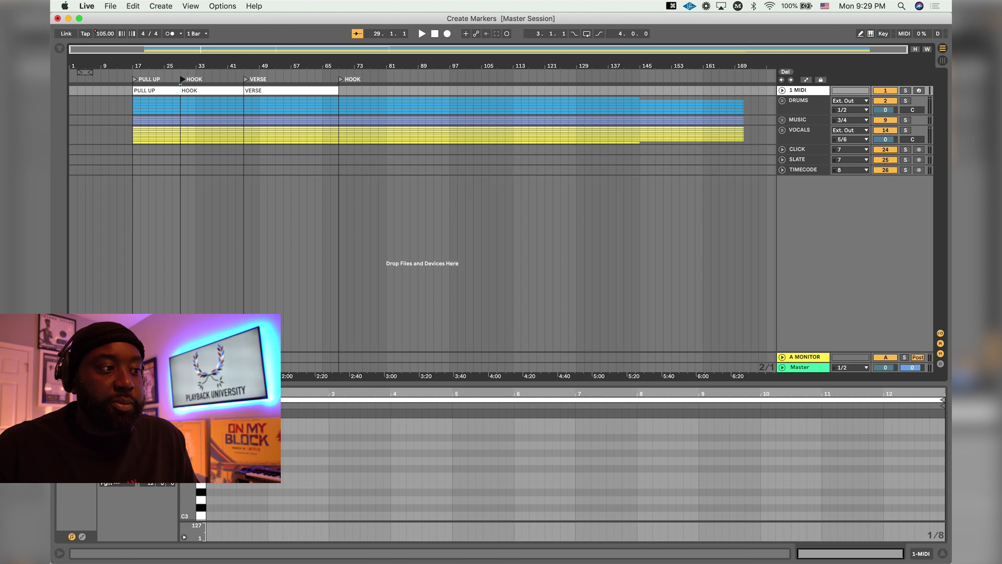
pyautogui.click(246, 79)
pyautogui.click(340, 79)
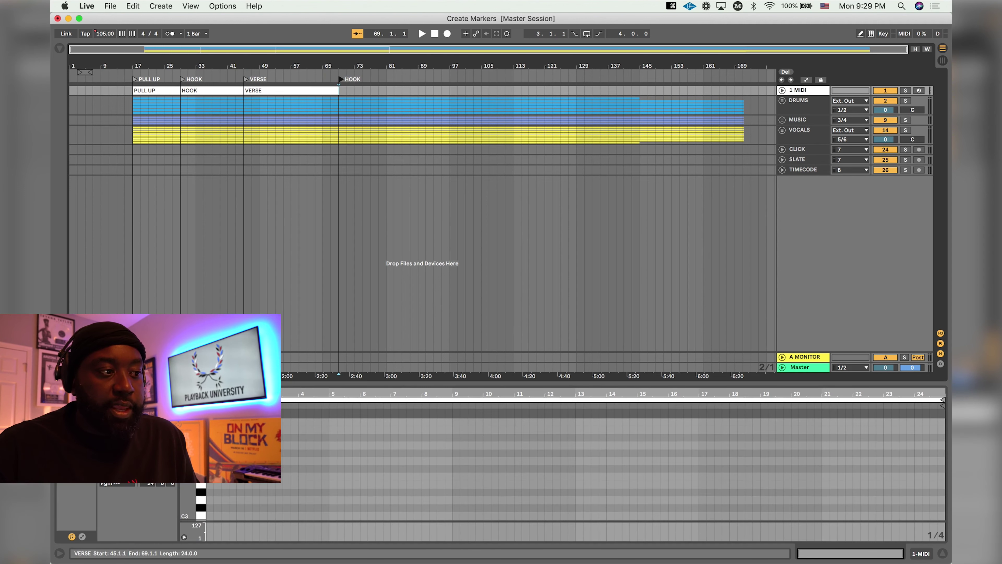
pyautogui.click(288, 90)
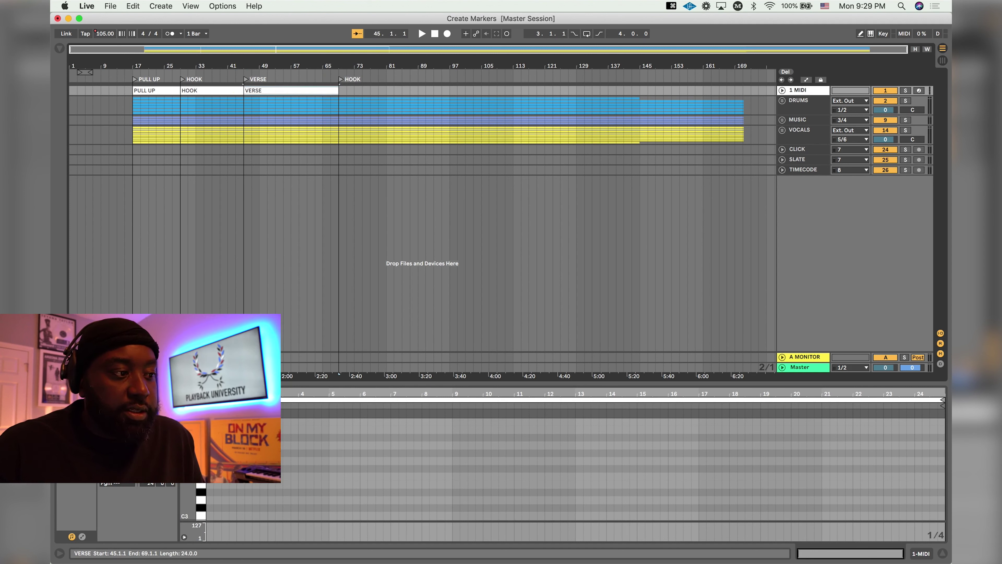